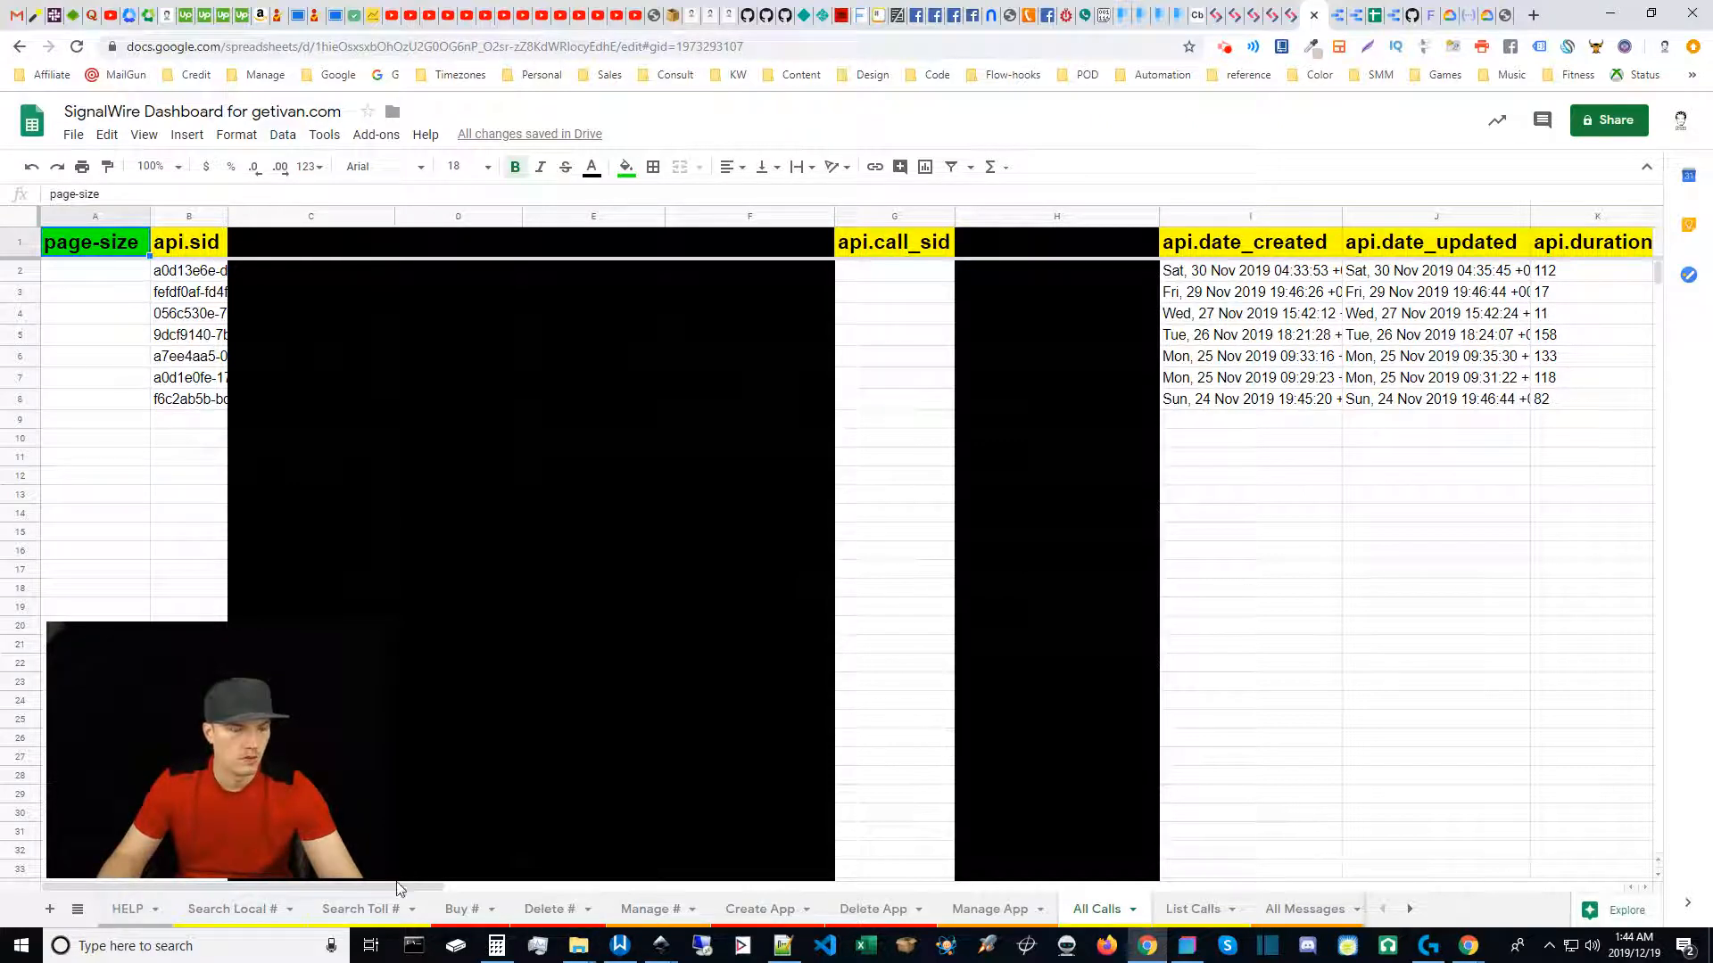
Enter 50 as the page size in cell A2 of the All Calls sheet.
drag(400, 885, 837, 890)
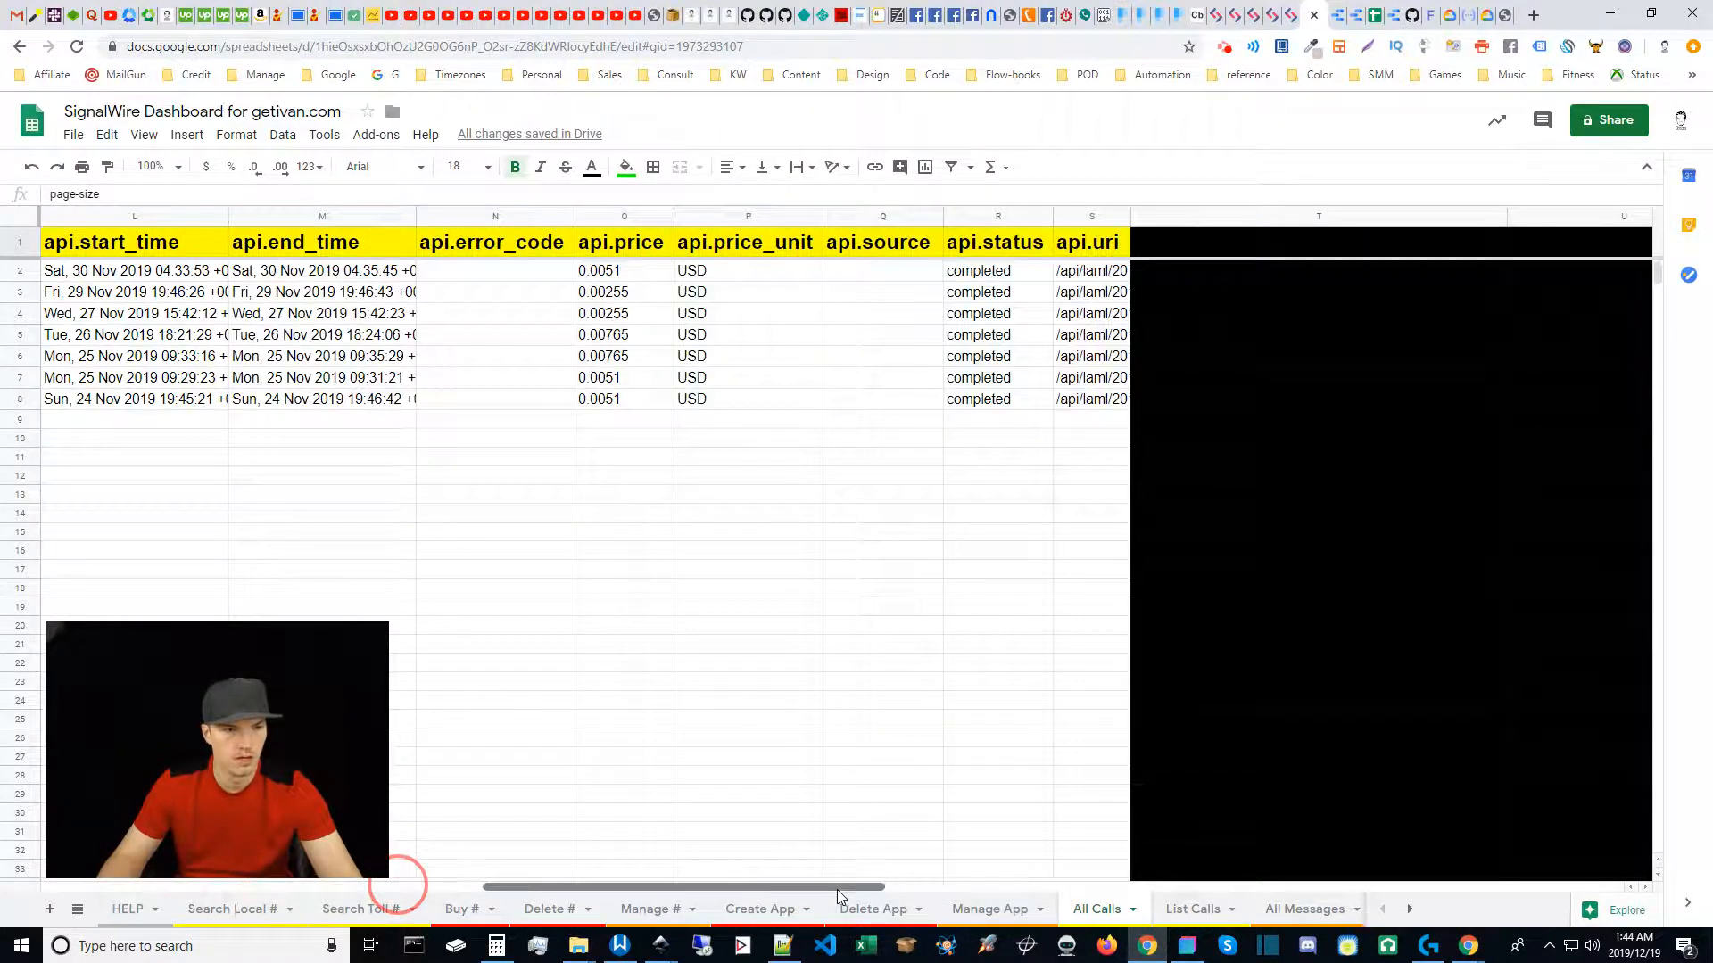
drag(842, 895, 335, 843)
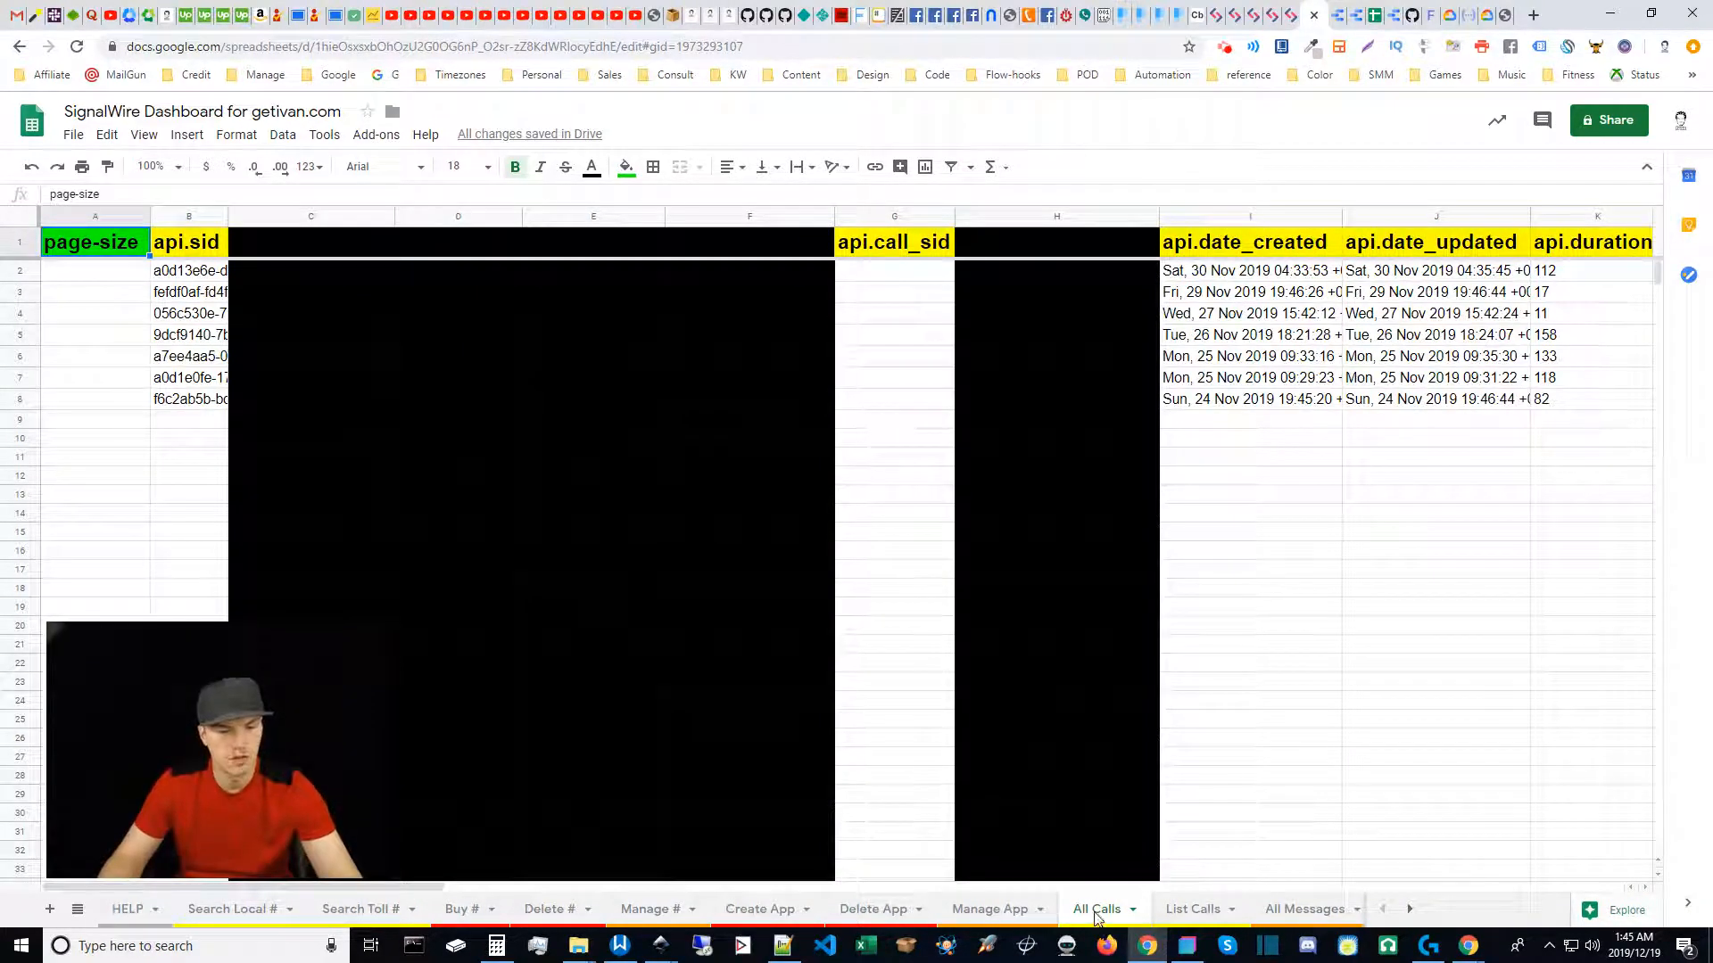
click(89, 278)
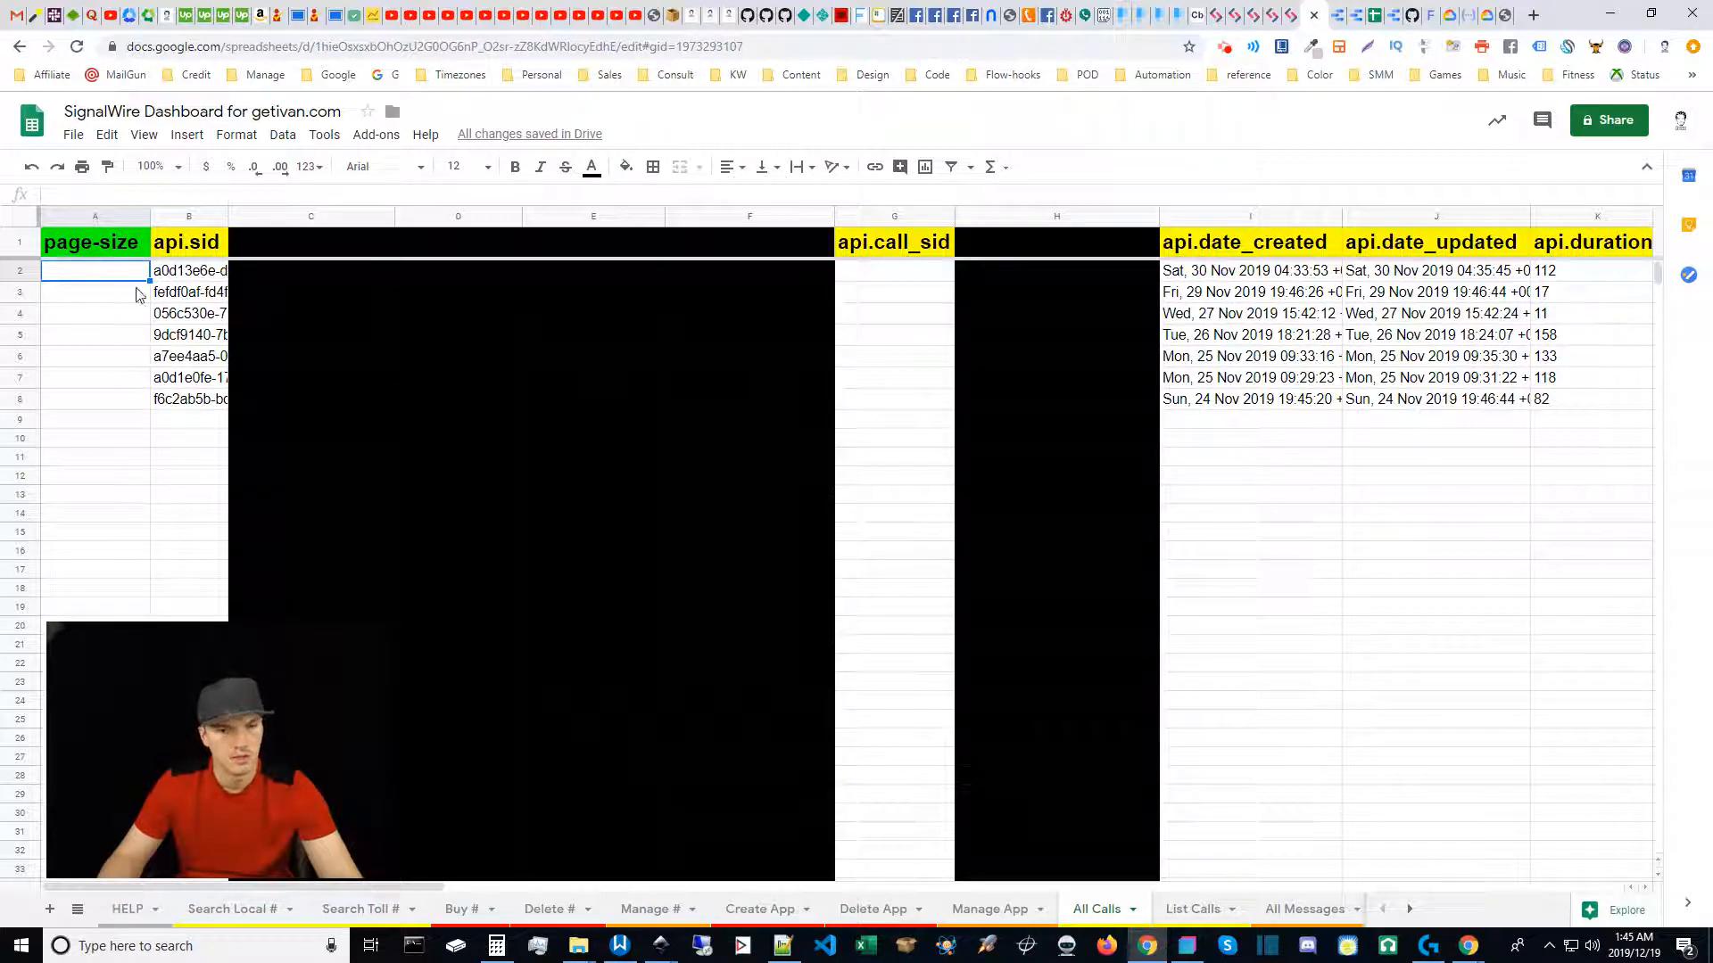
click(86, 297)
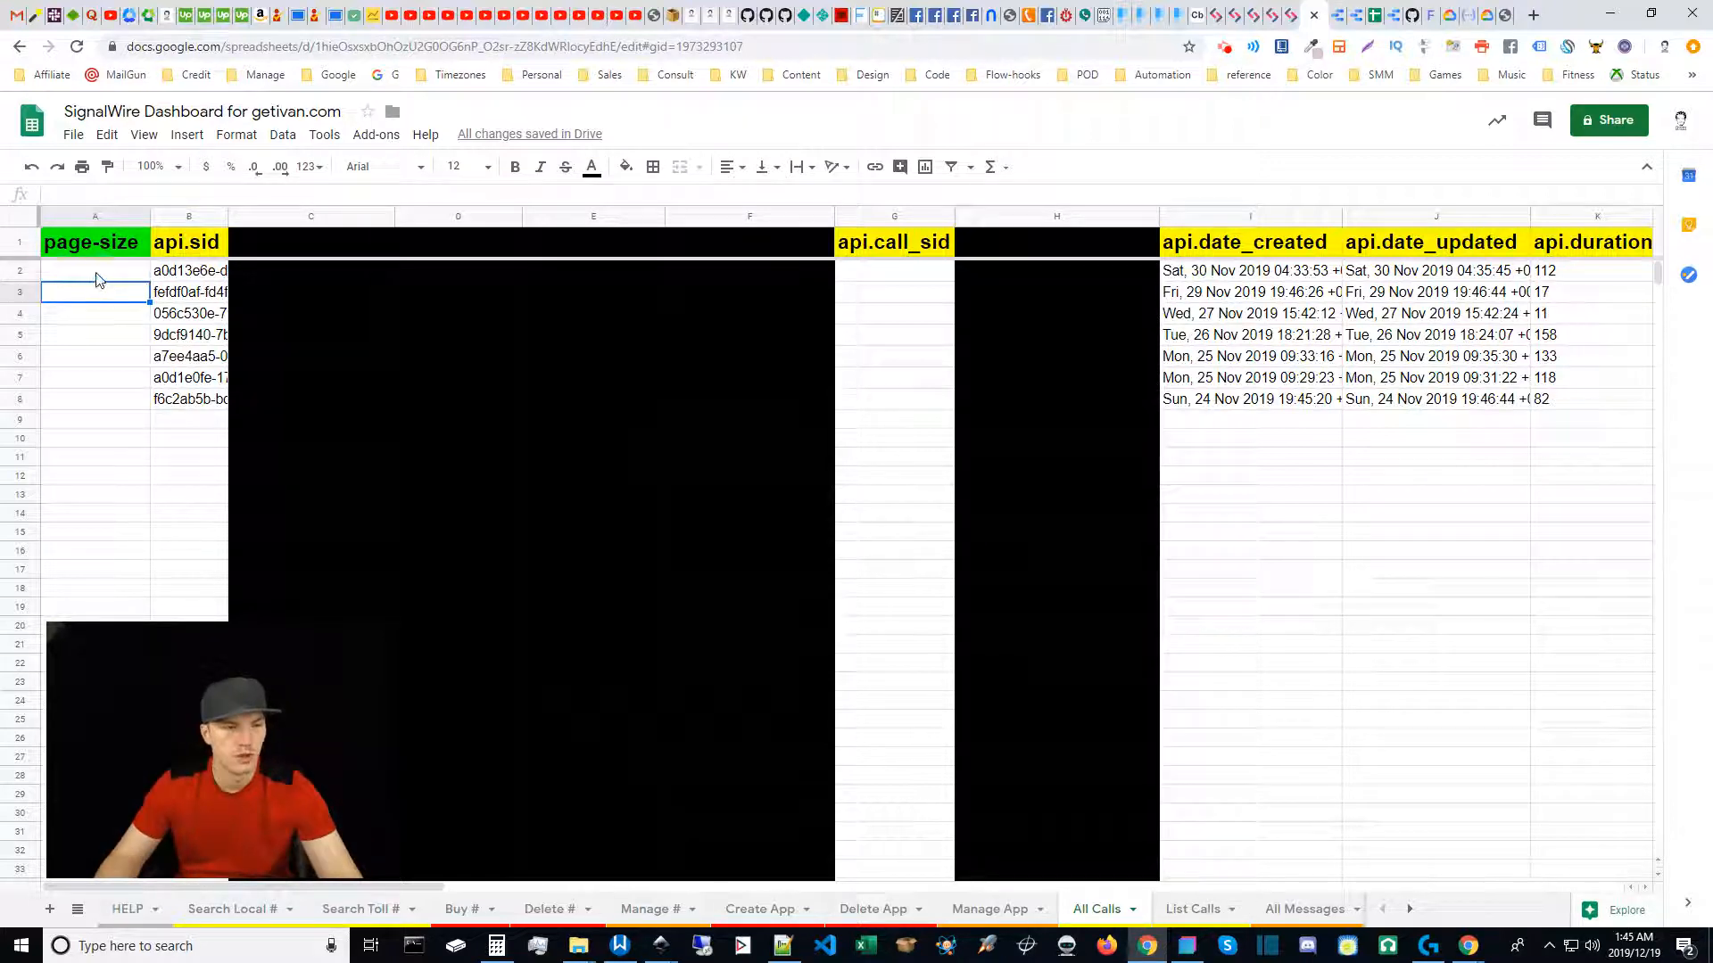
click(99, 280)
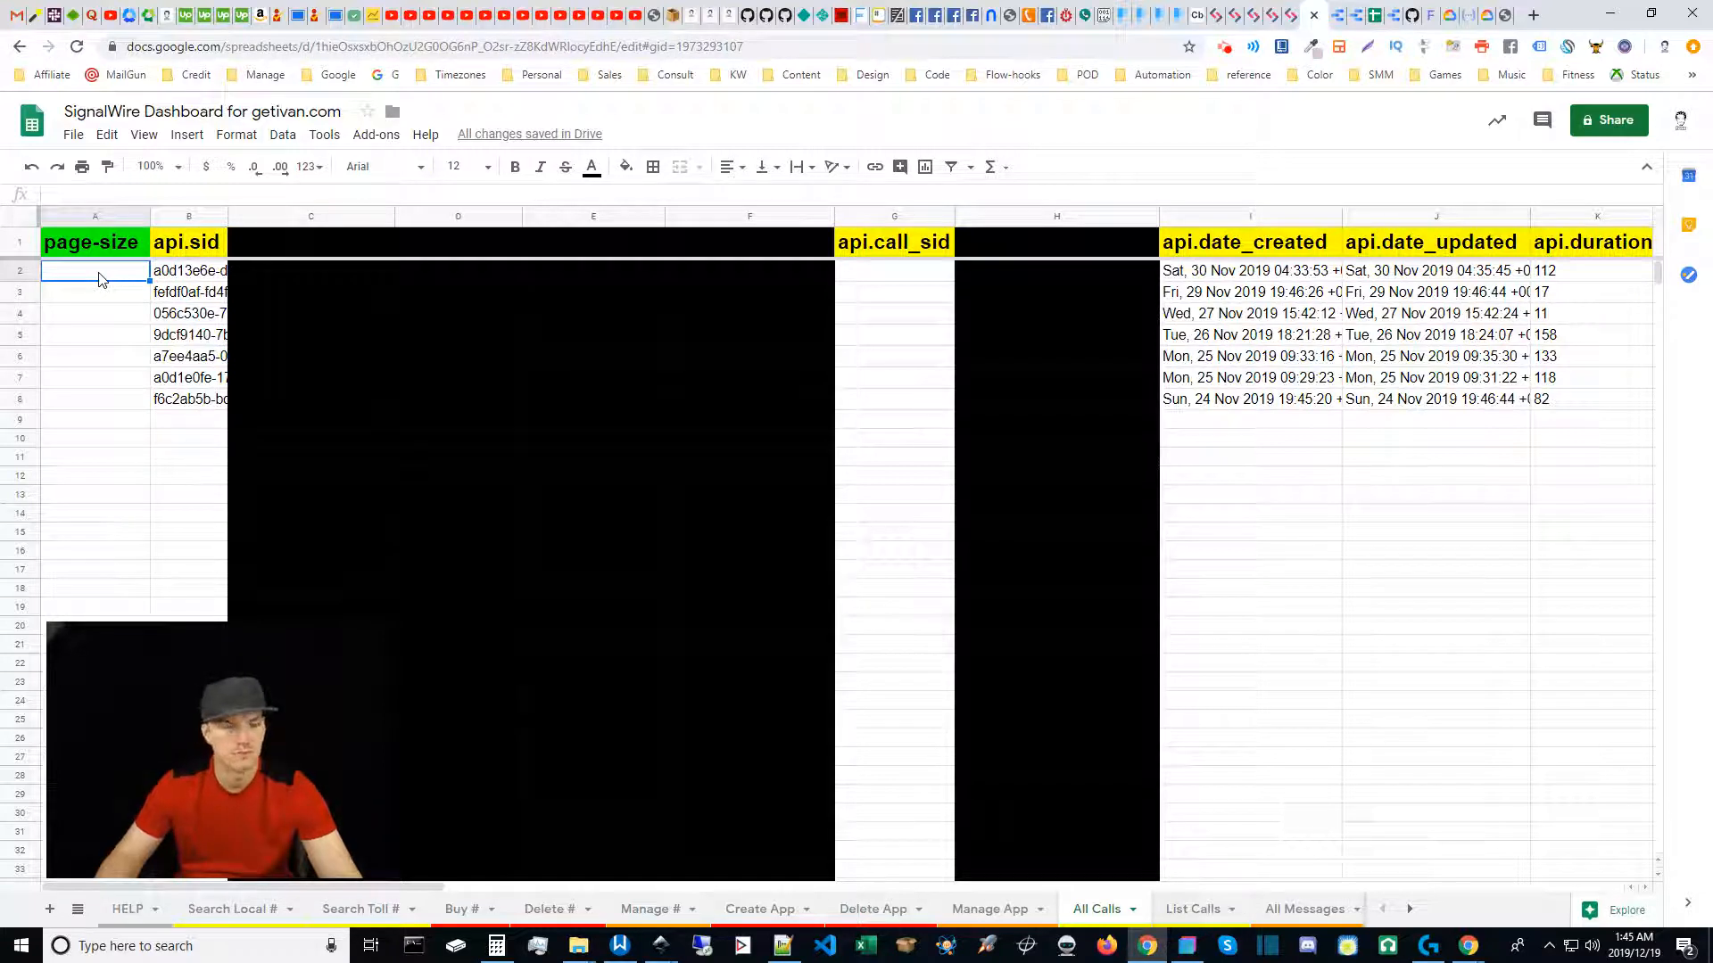
text(50)
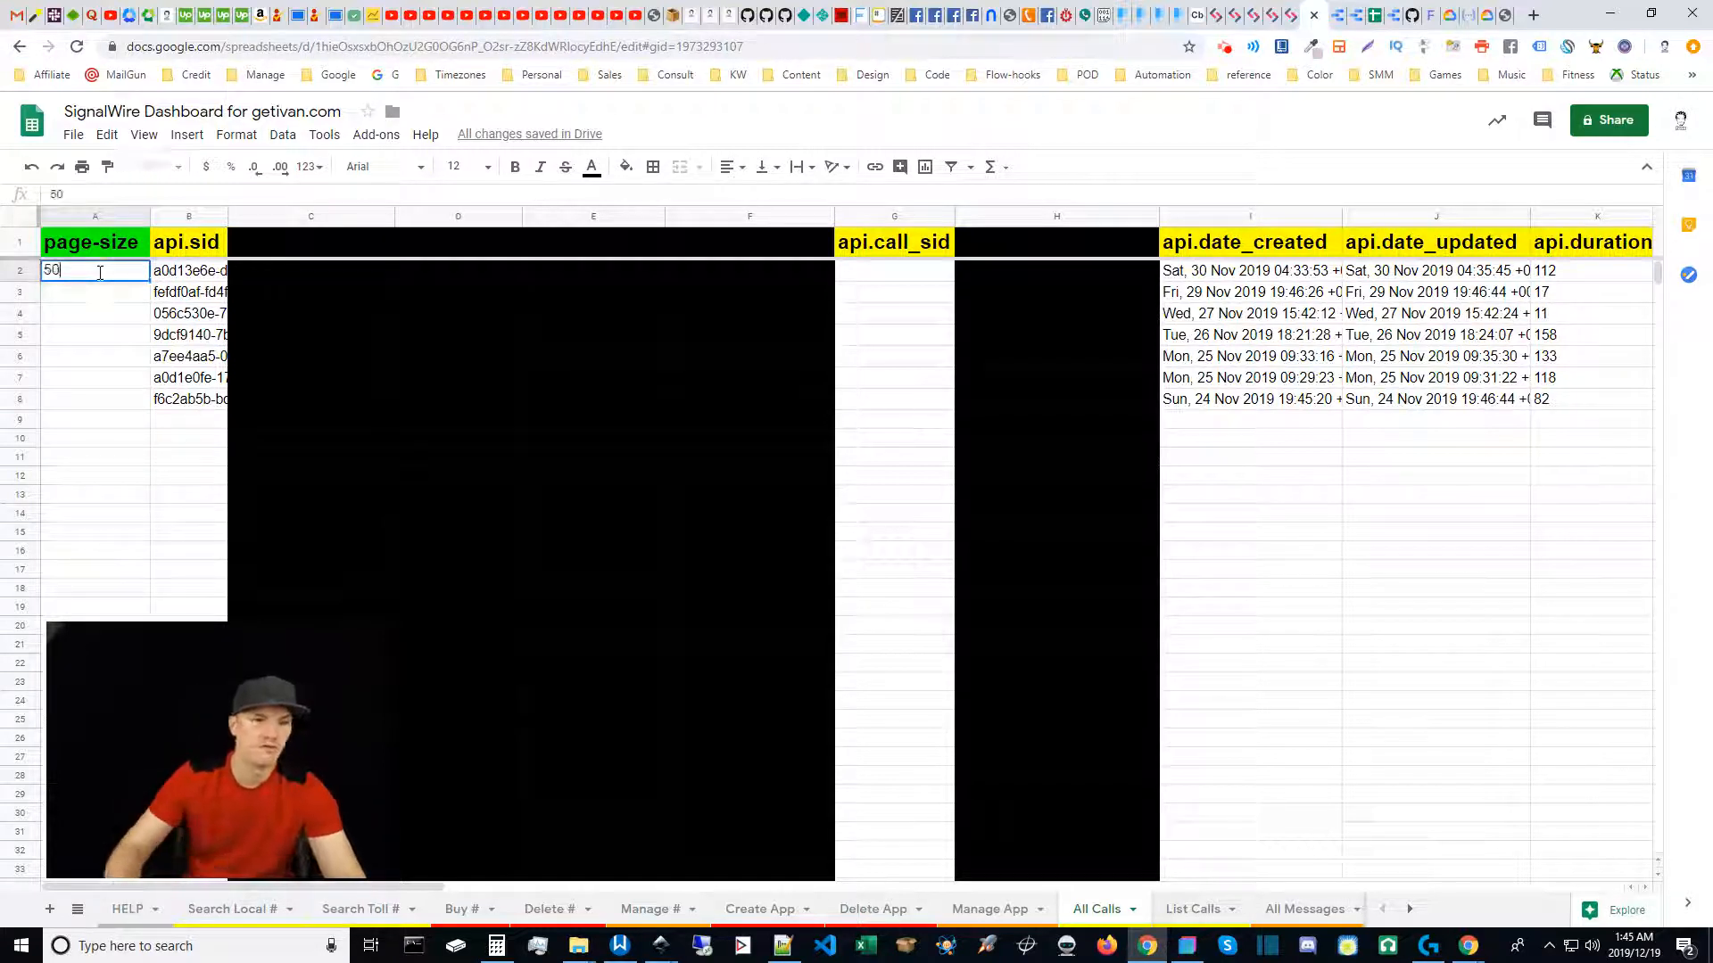
click(98, 297)
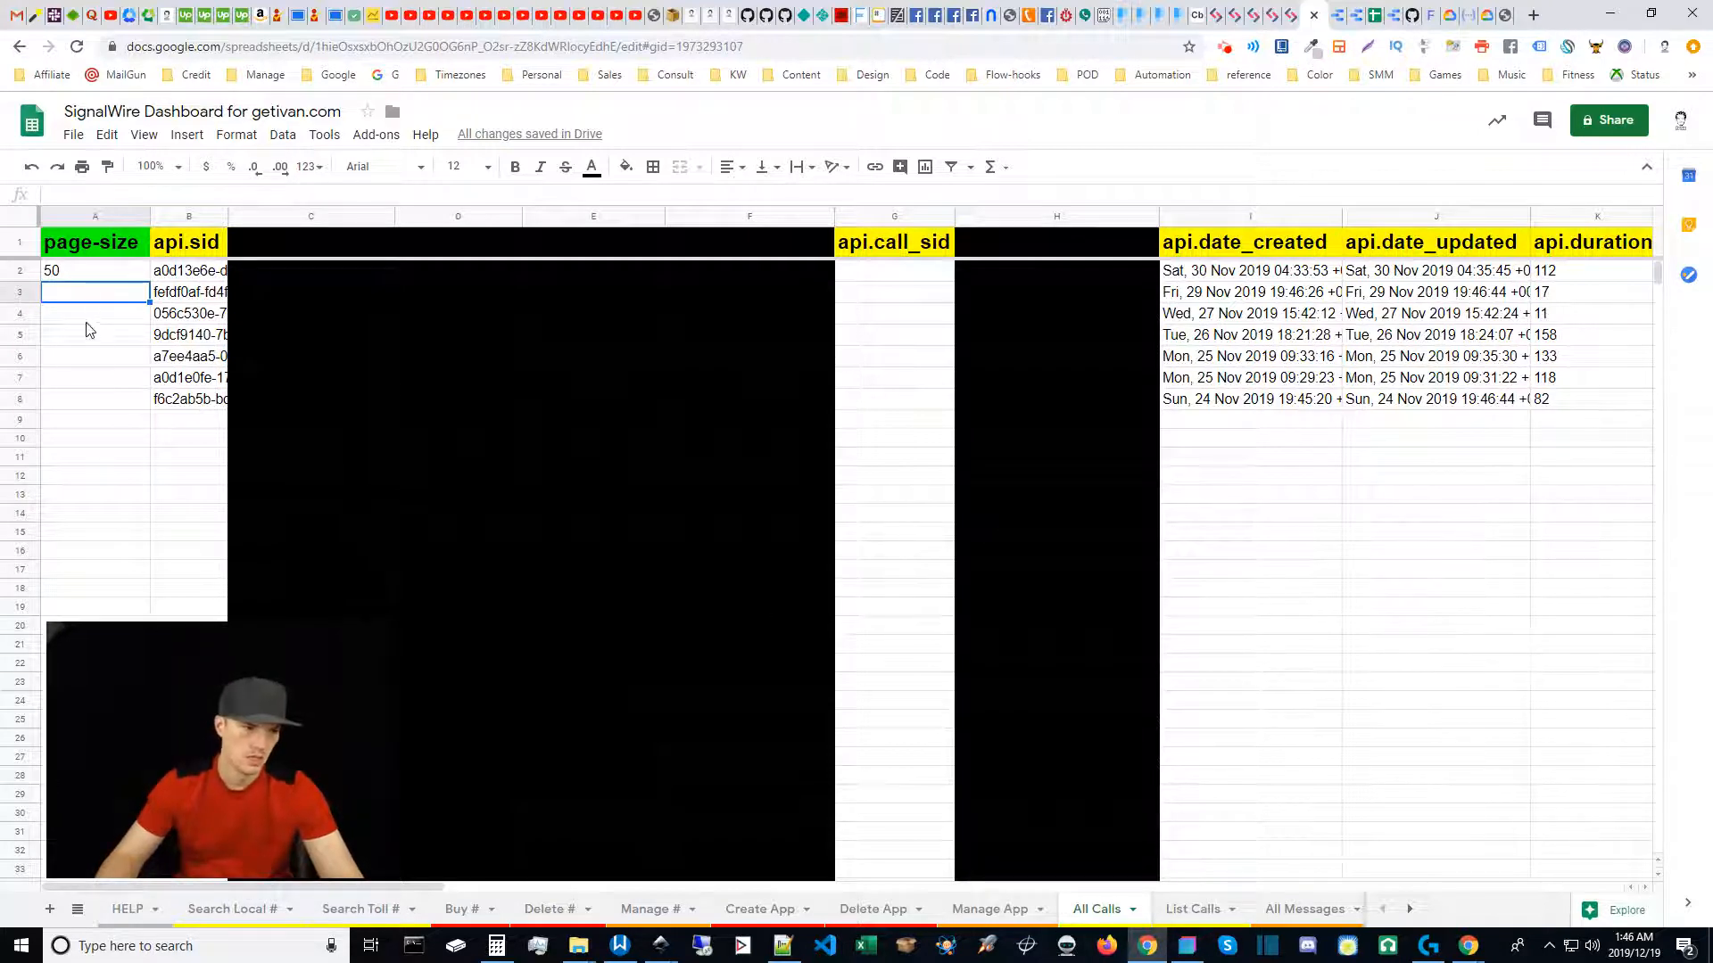
Set the page size in cell A2 of the All Calls sheet to 15.
click(65, 280)
double_click(65, 279)
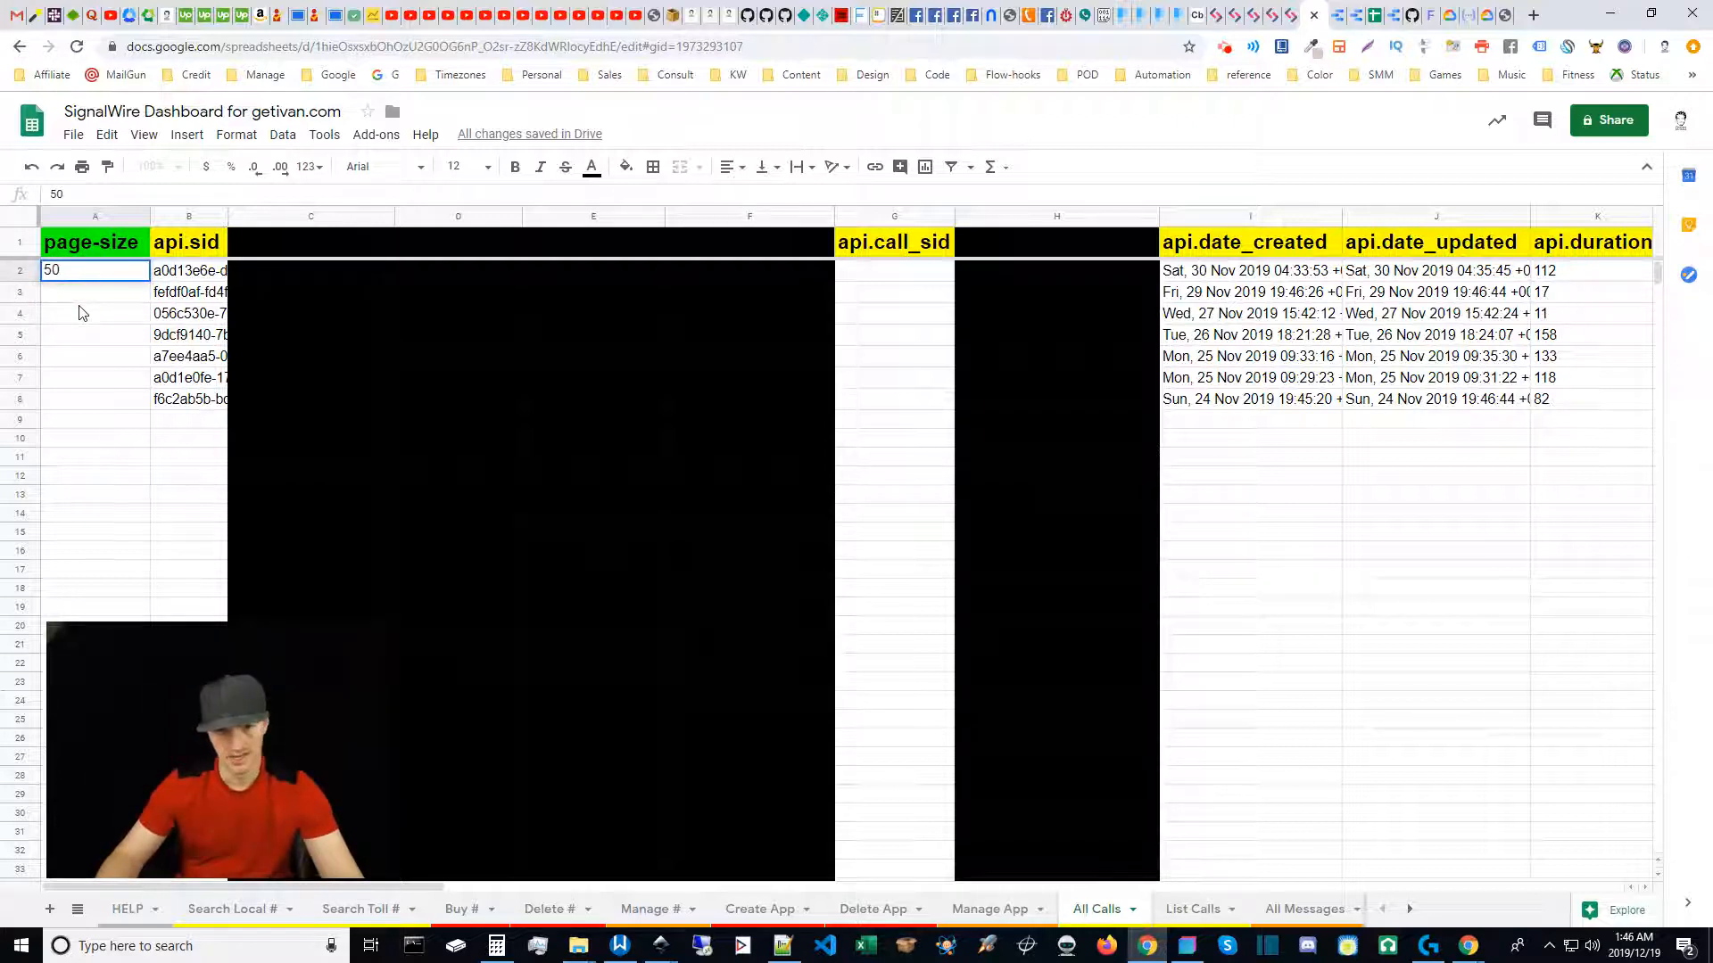
click(88, 339)
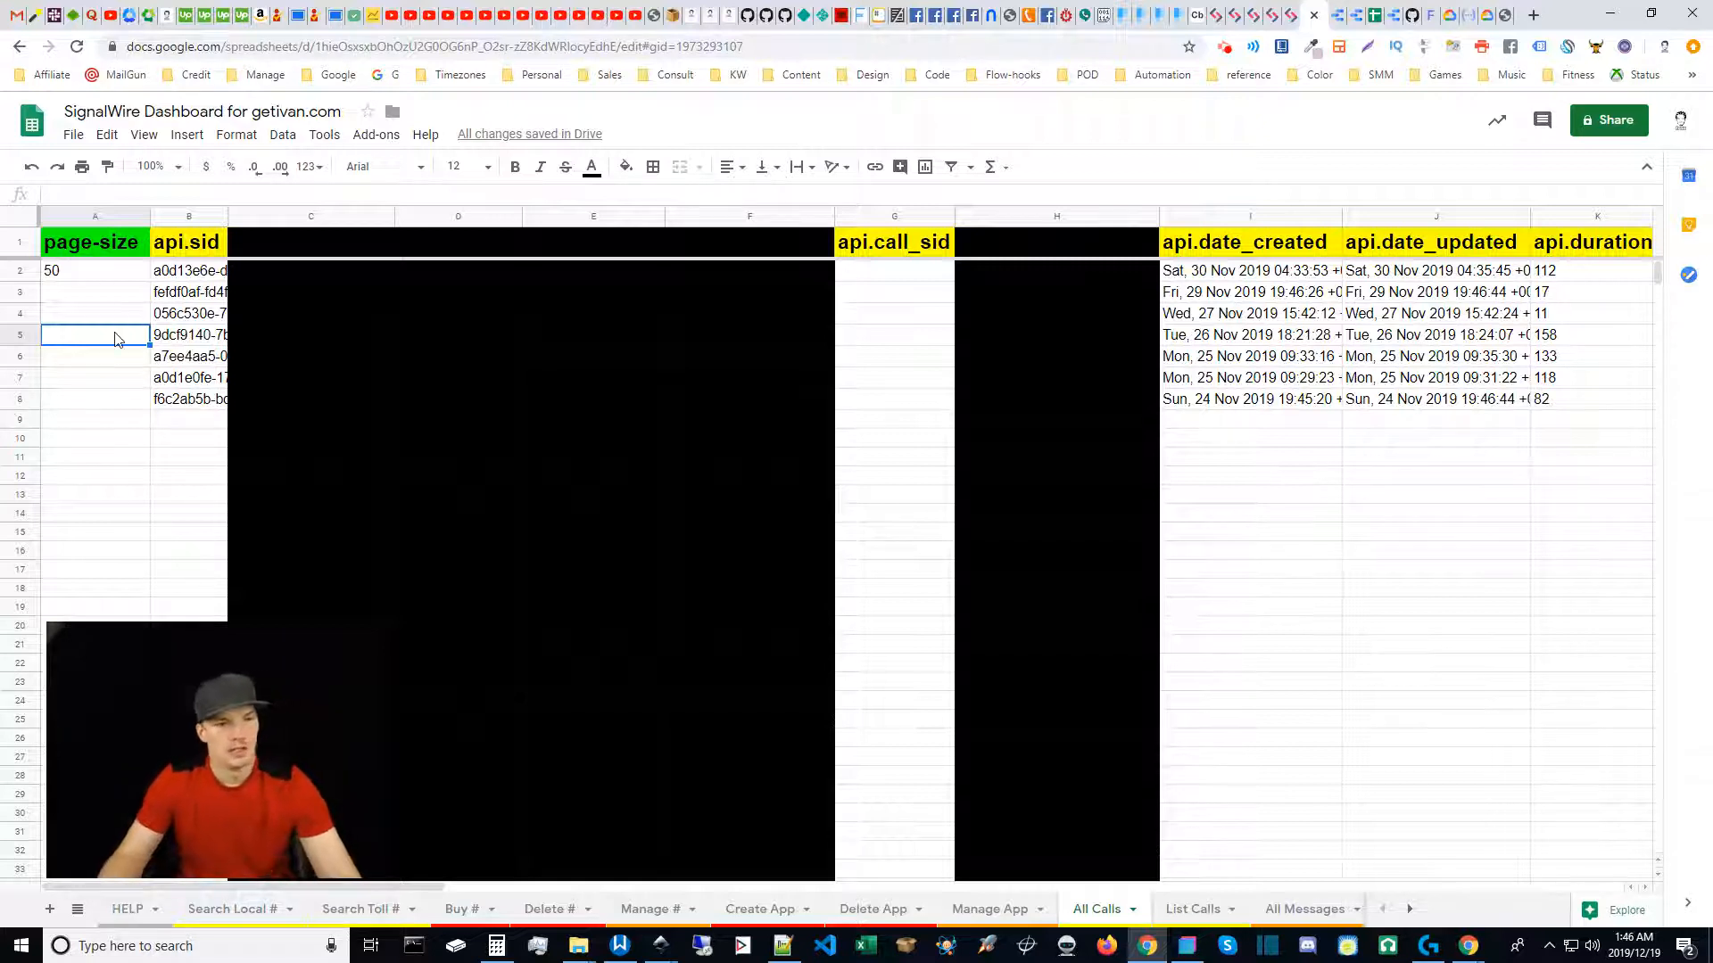
click(94, 297)
click(90, 278)
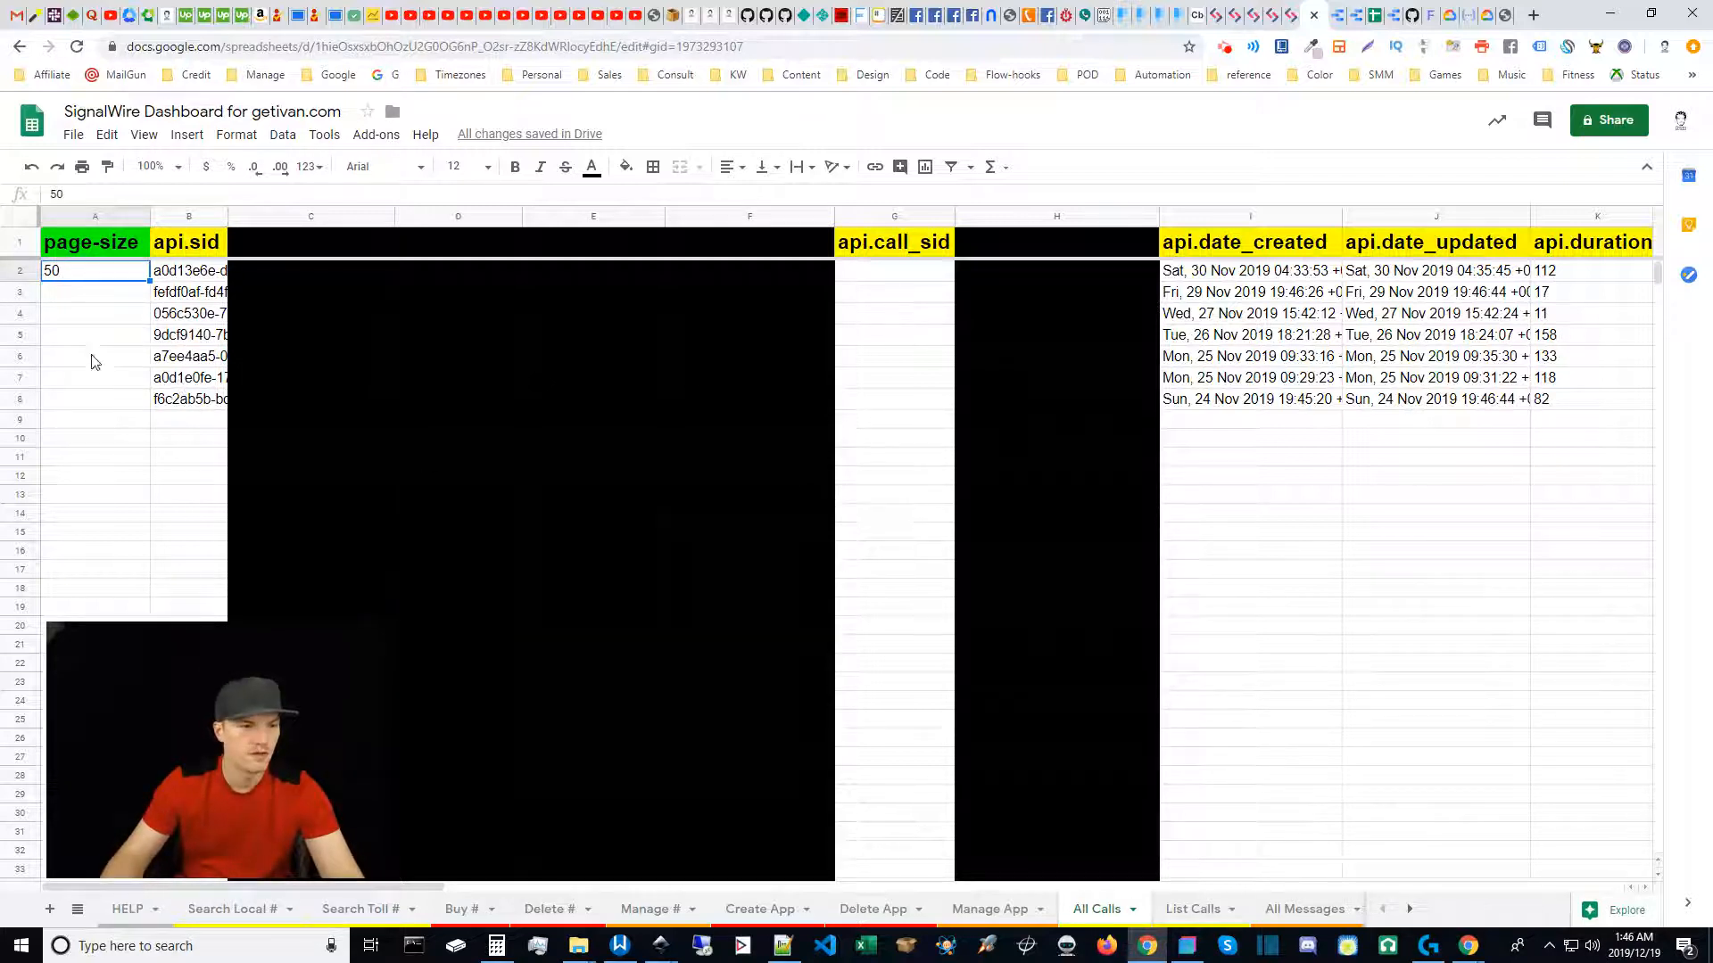
text(15)
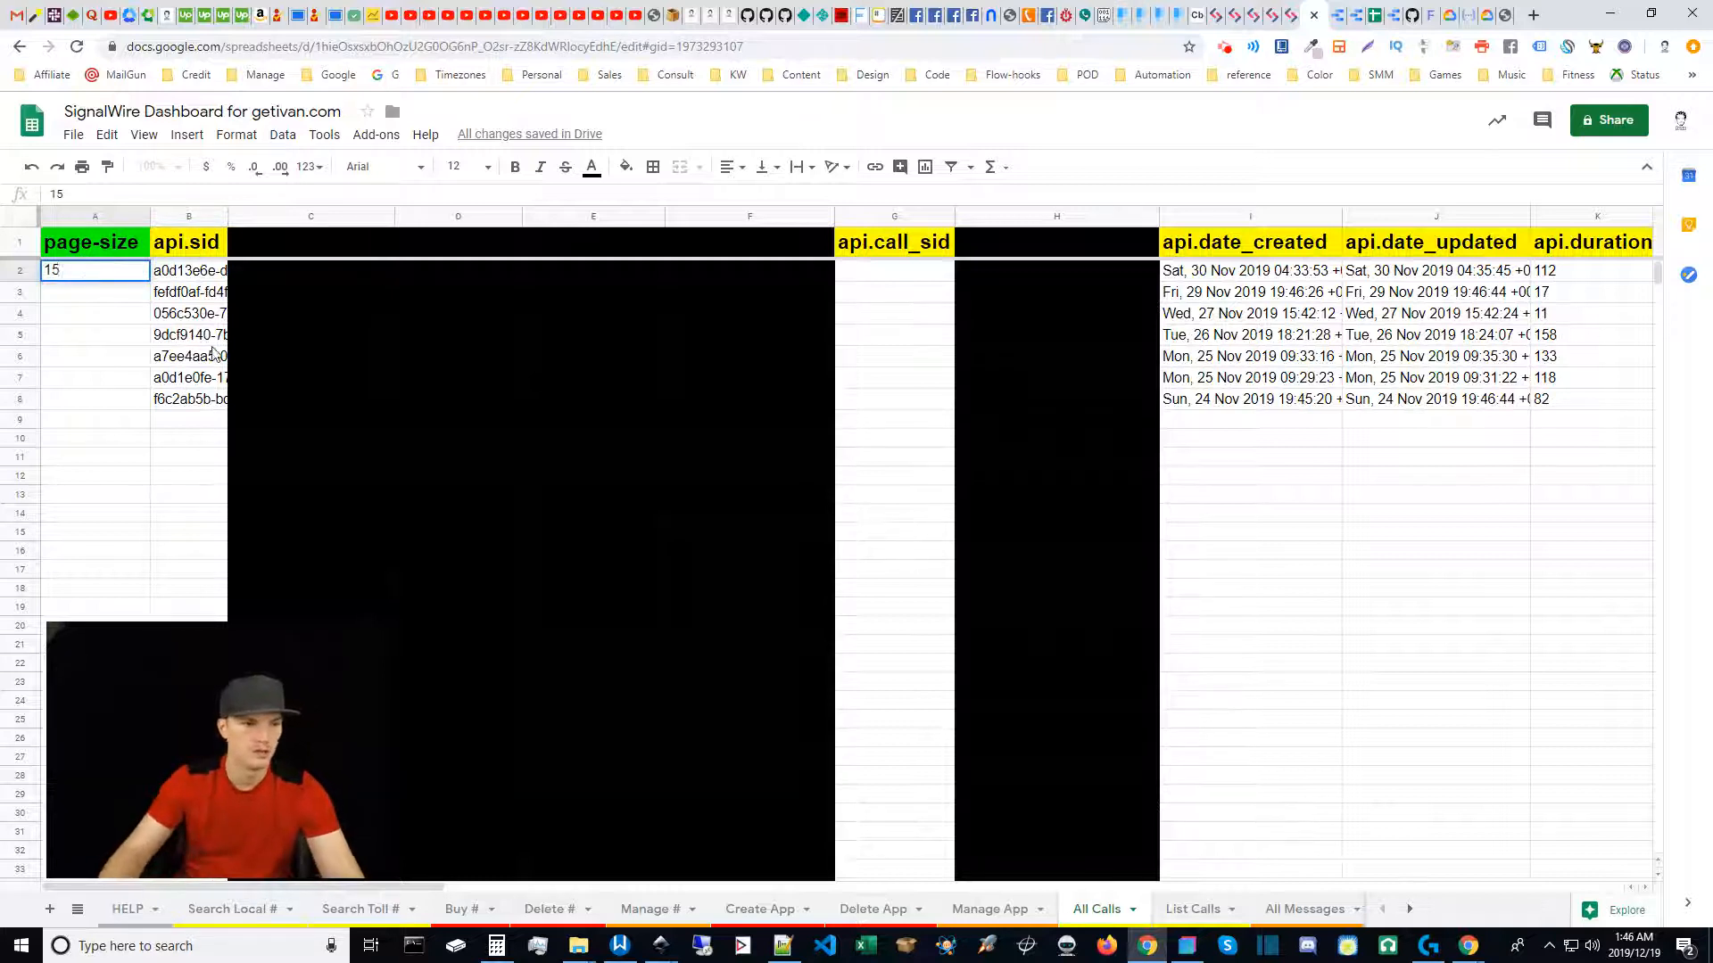
click(78, 386)
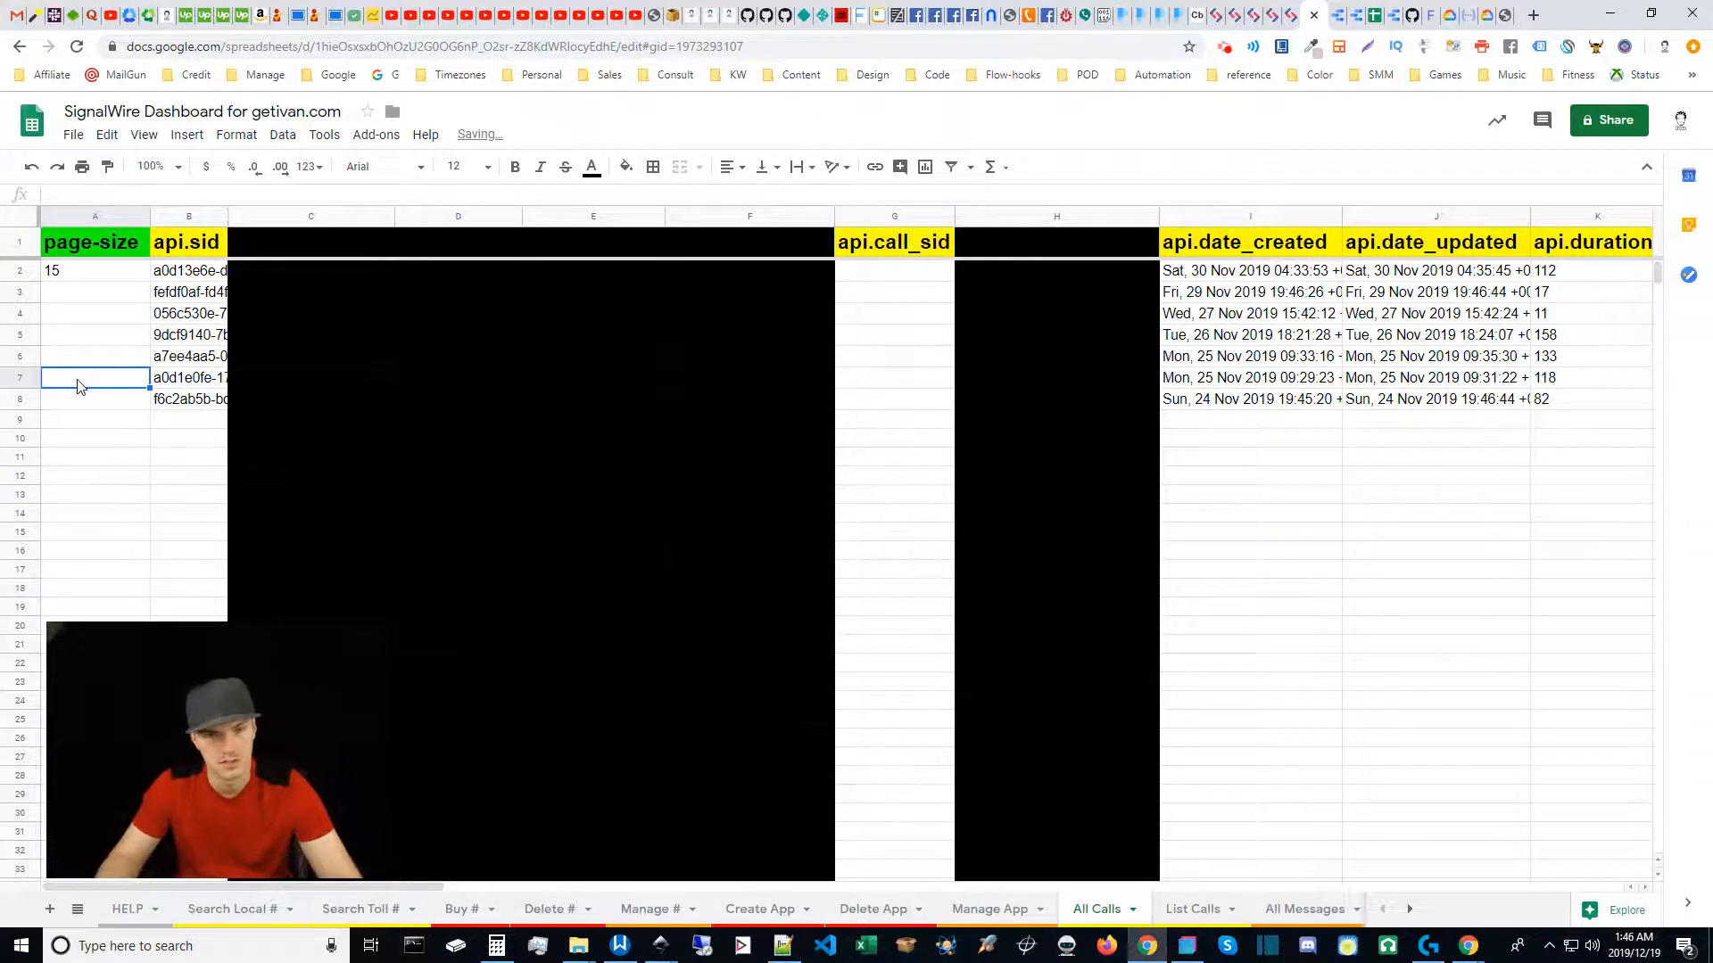
click(104, 338)
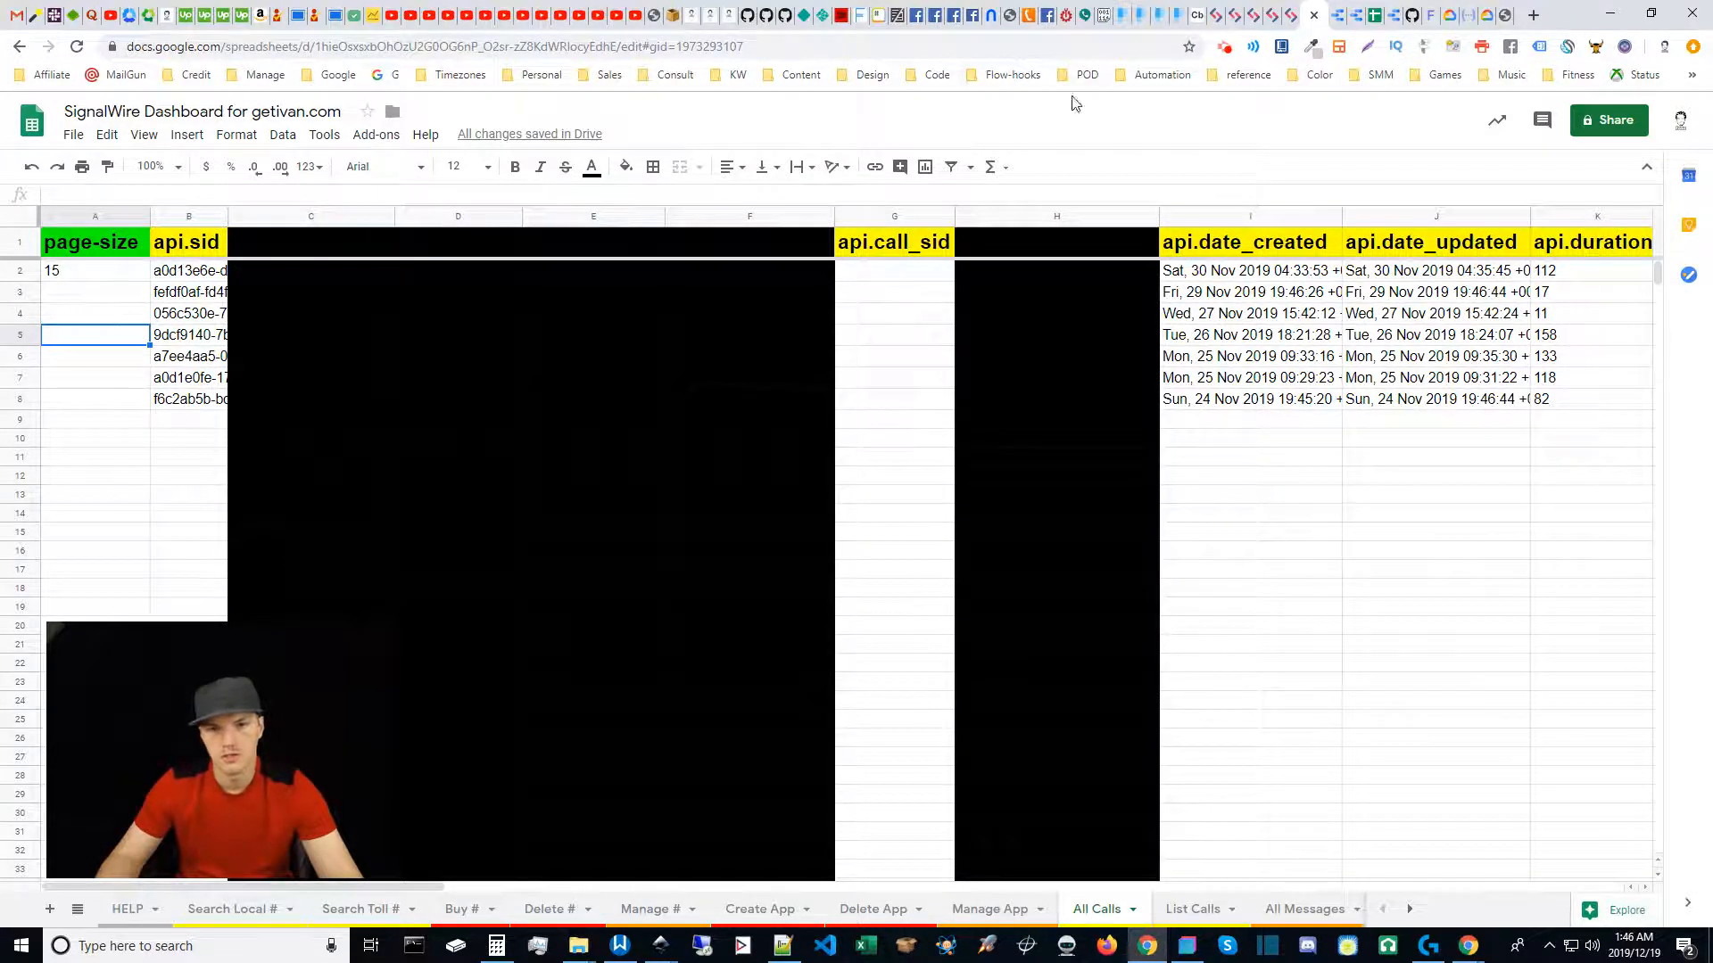
Run the call-listing request from the Flow-hooks bookmarks and review the refreshed call columns on the All Calls sheet.
middle_click(1006, 82)
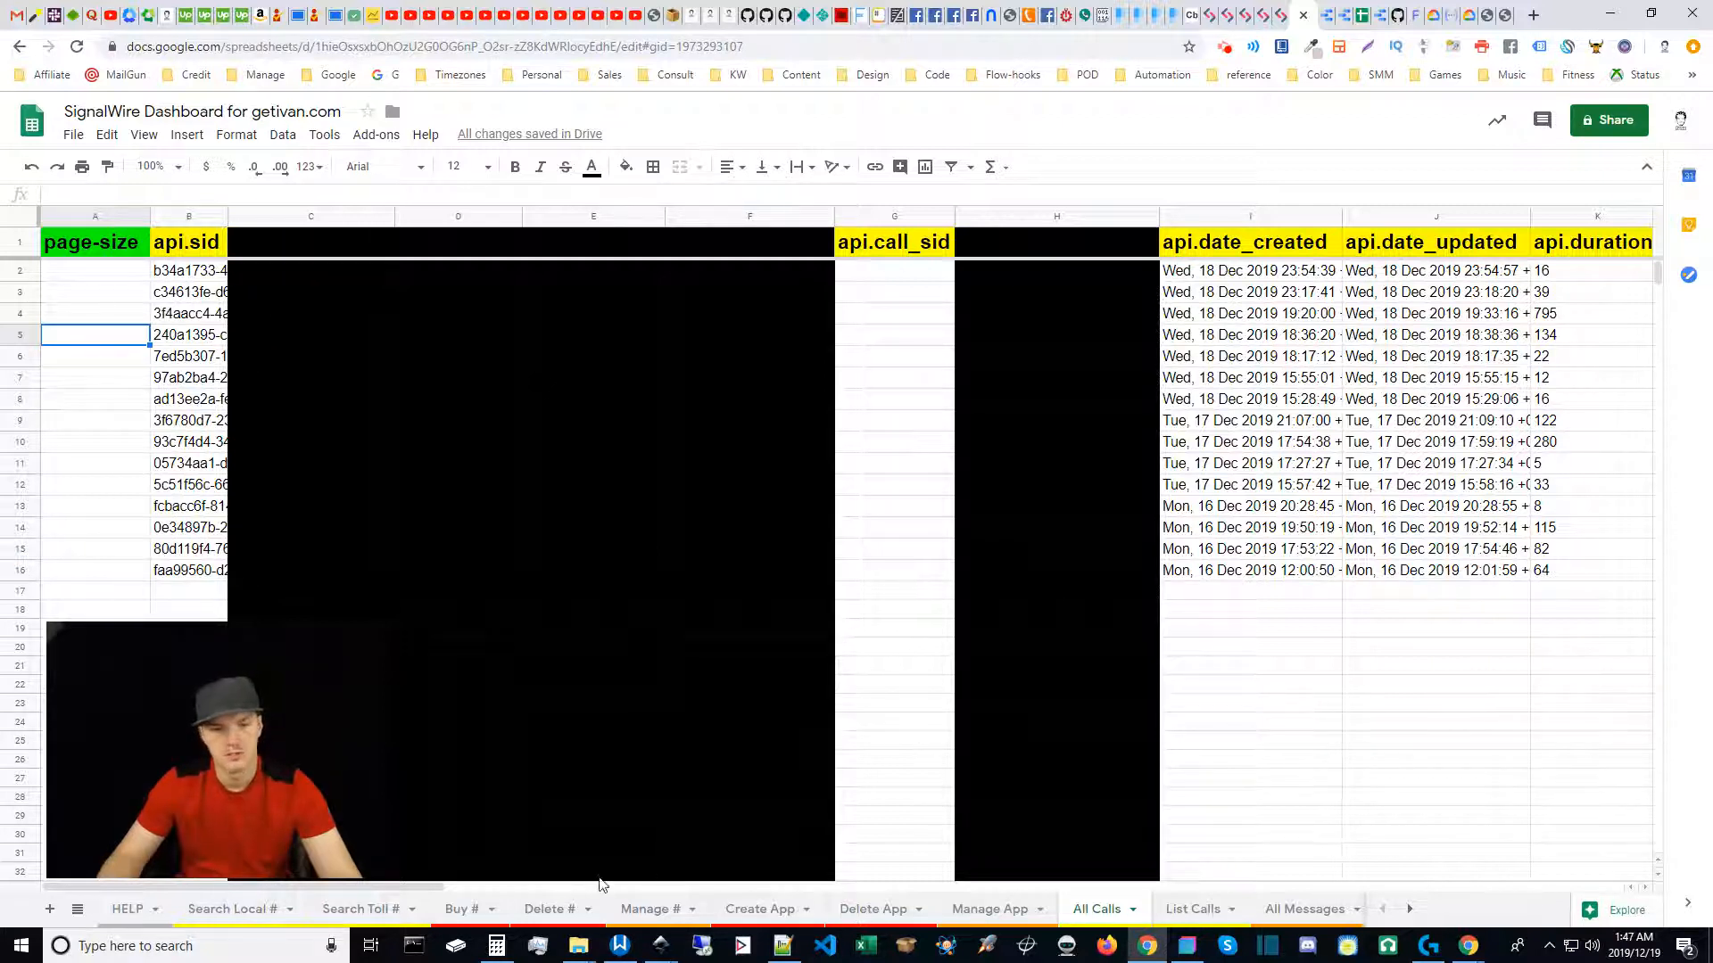
drag(388, 893, 675, 895)
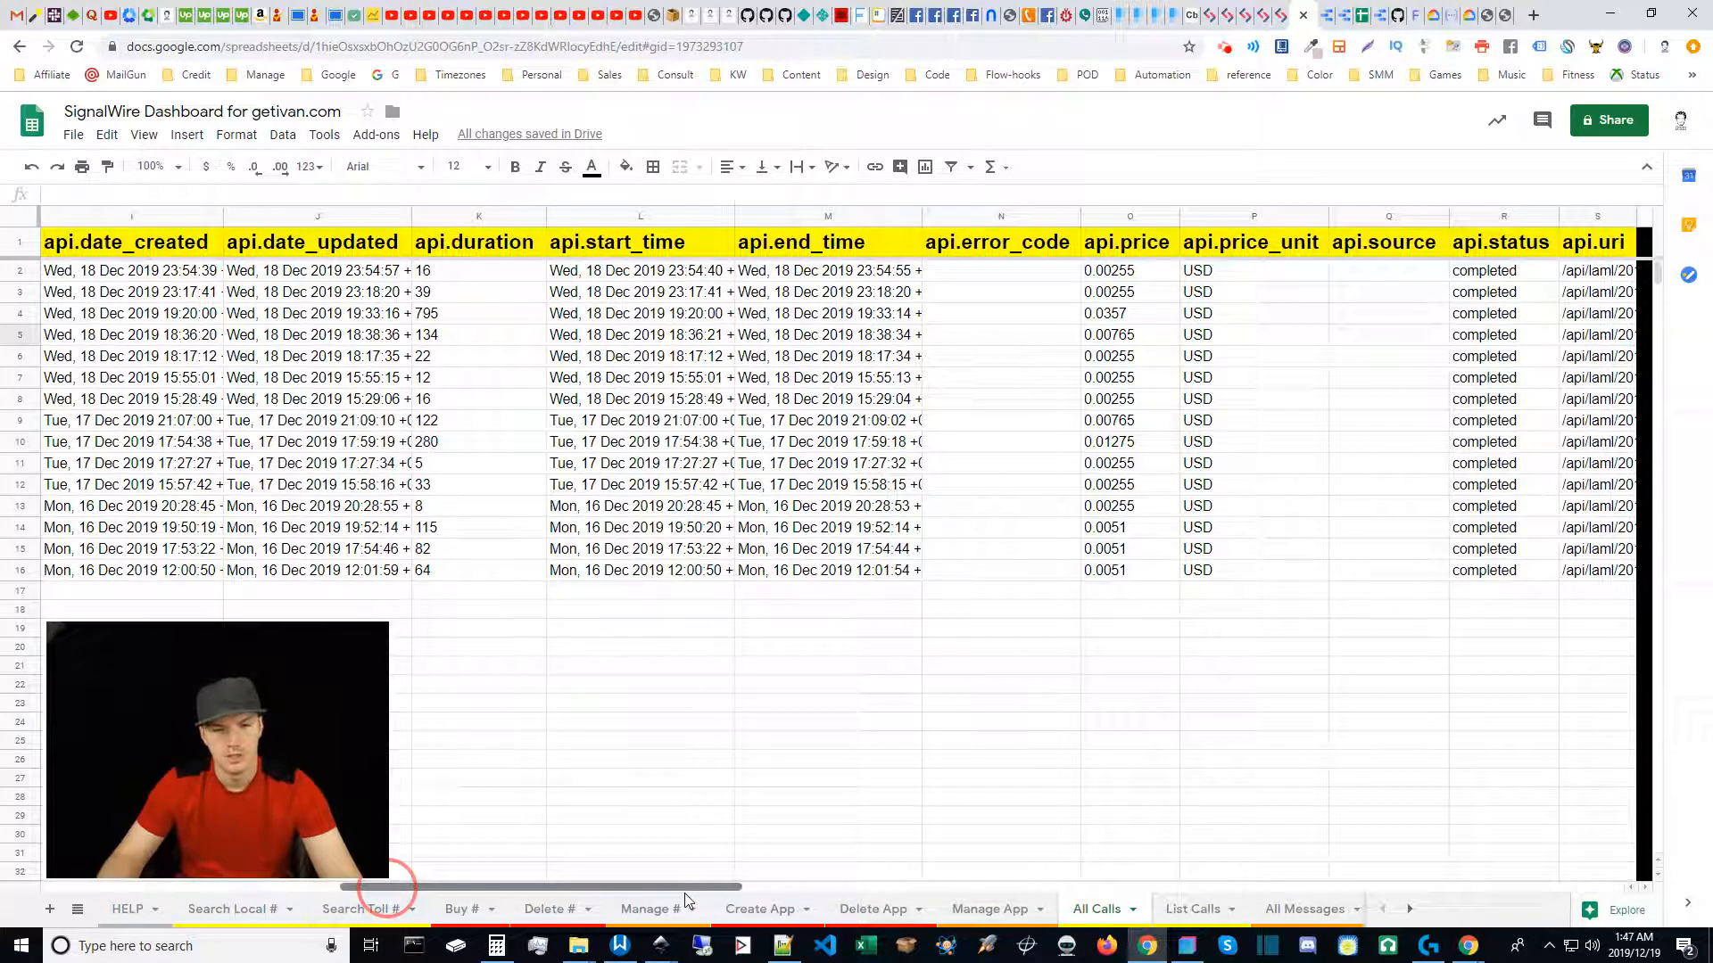
drag(684, 895, 388, 894)
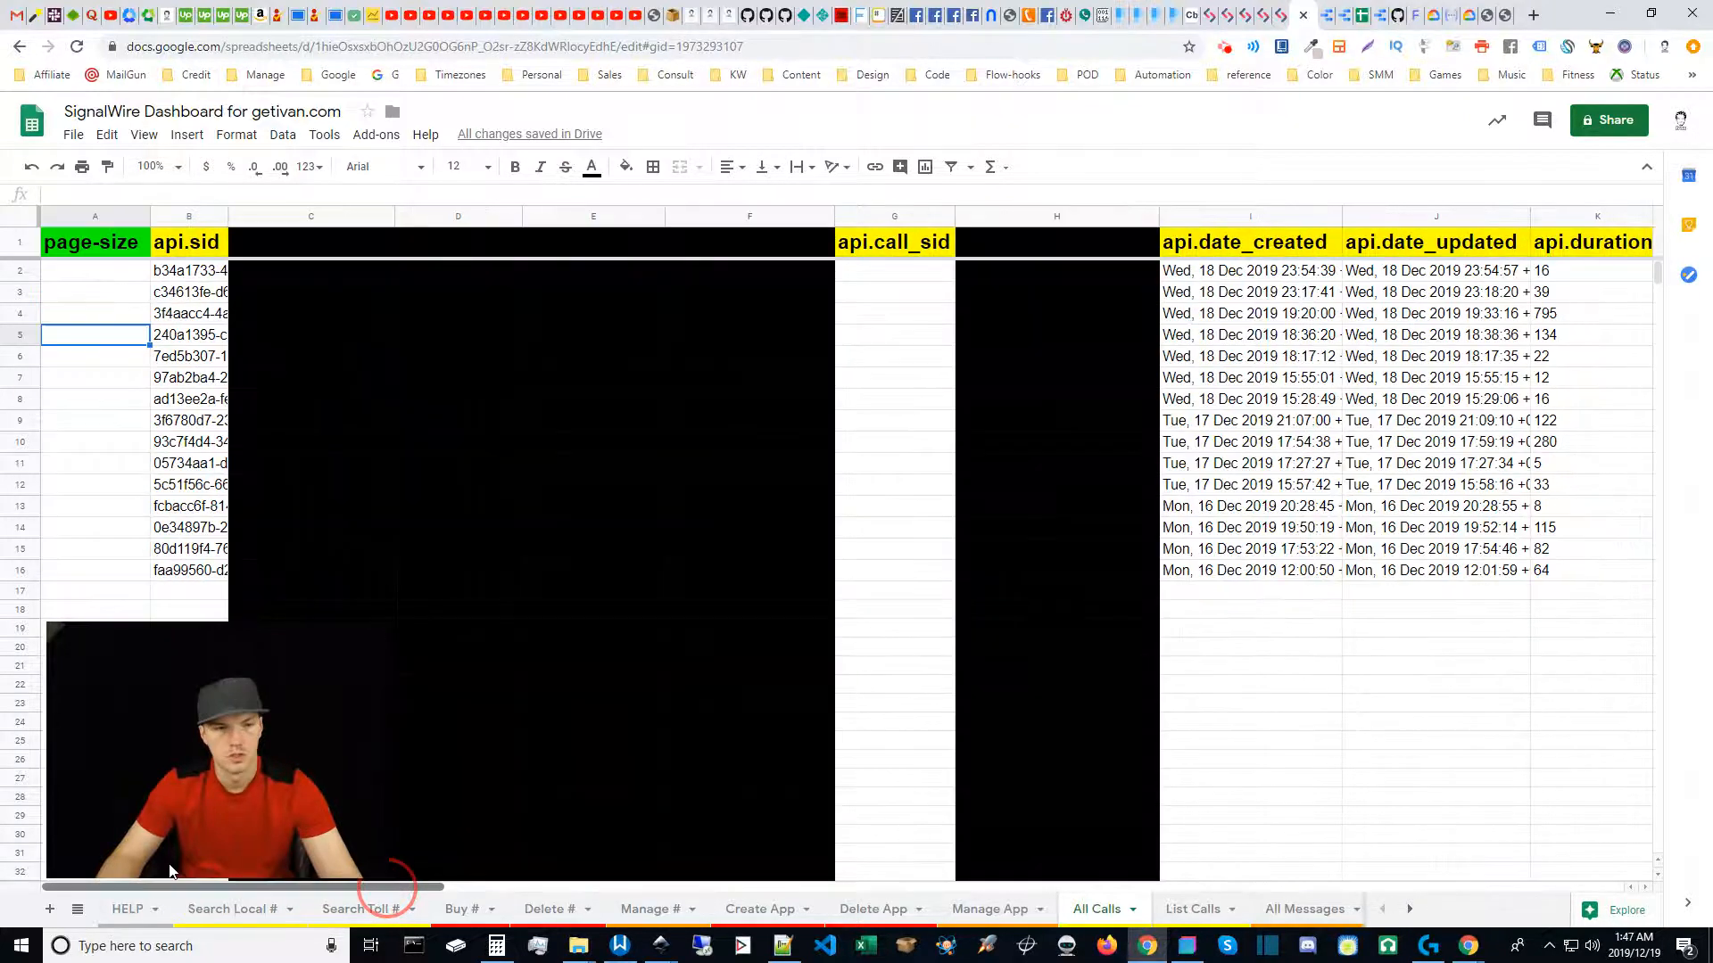
Open the List Calls sheet and set its page size in cell A2 to 15.
click(1188, 910)
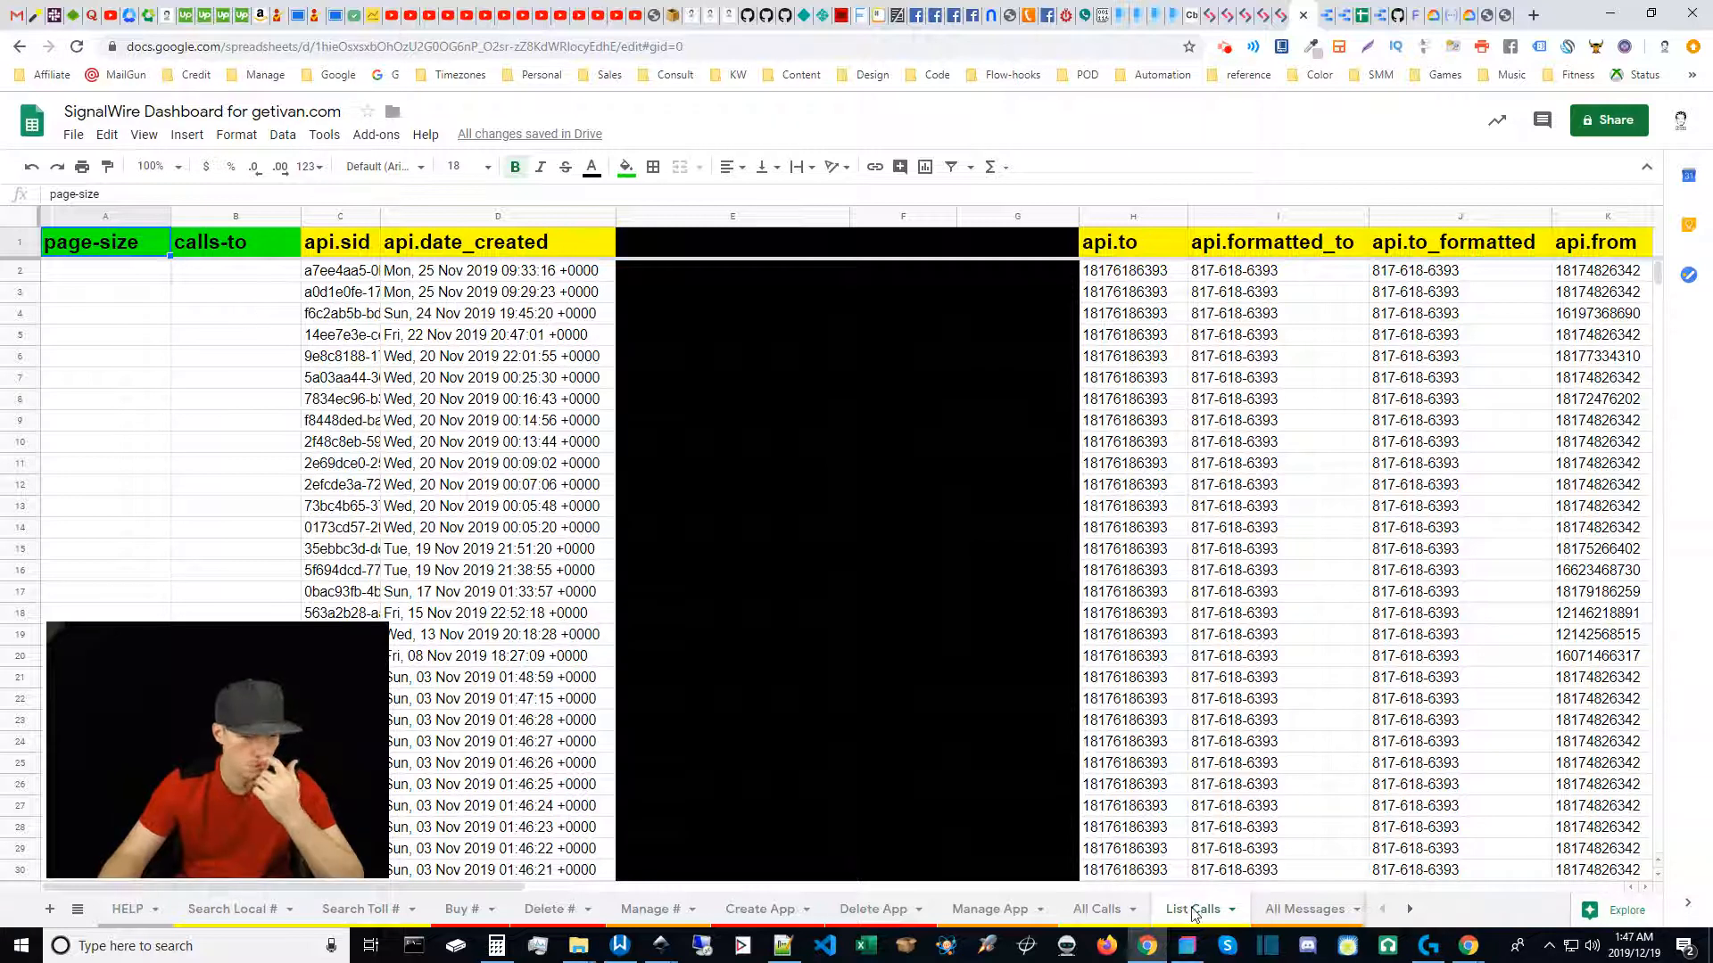
click(226, 302)
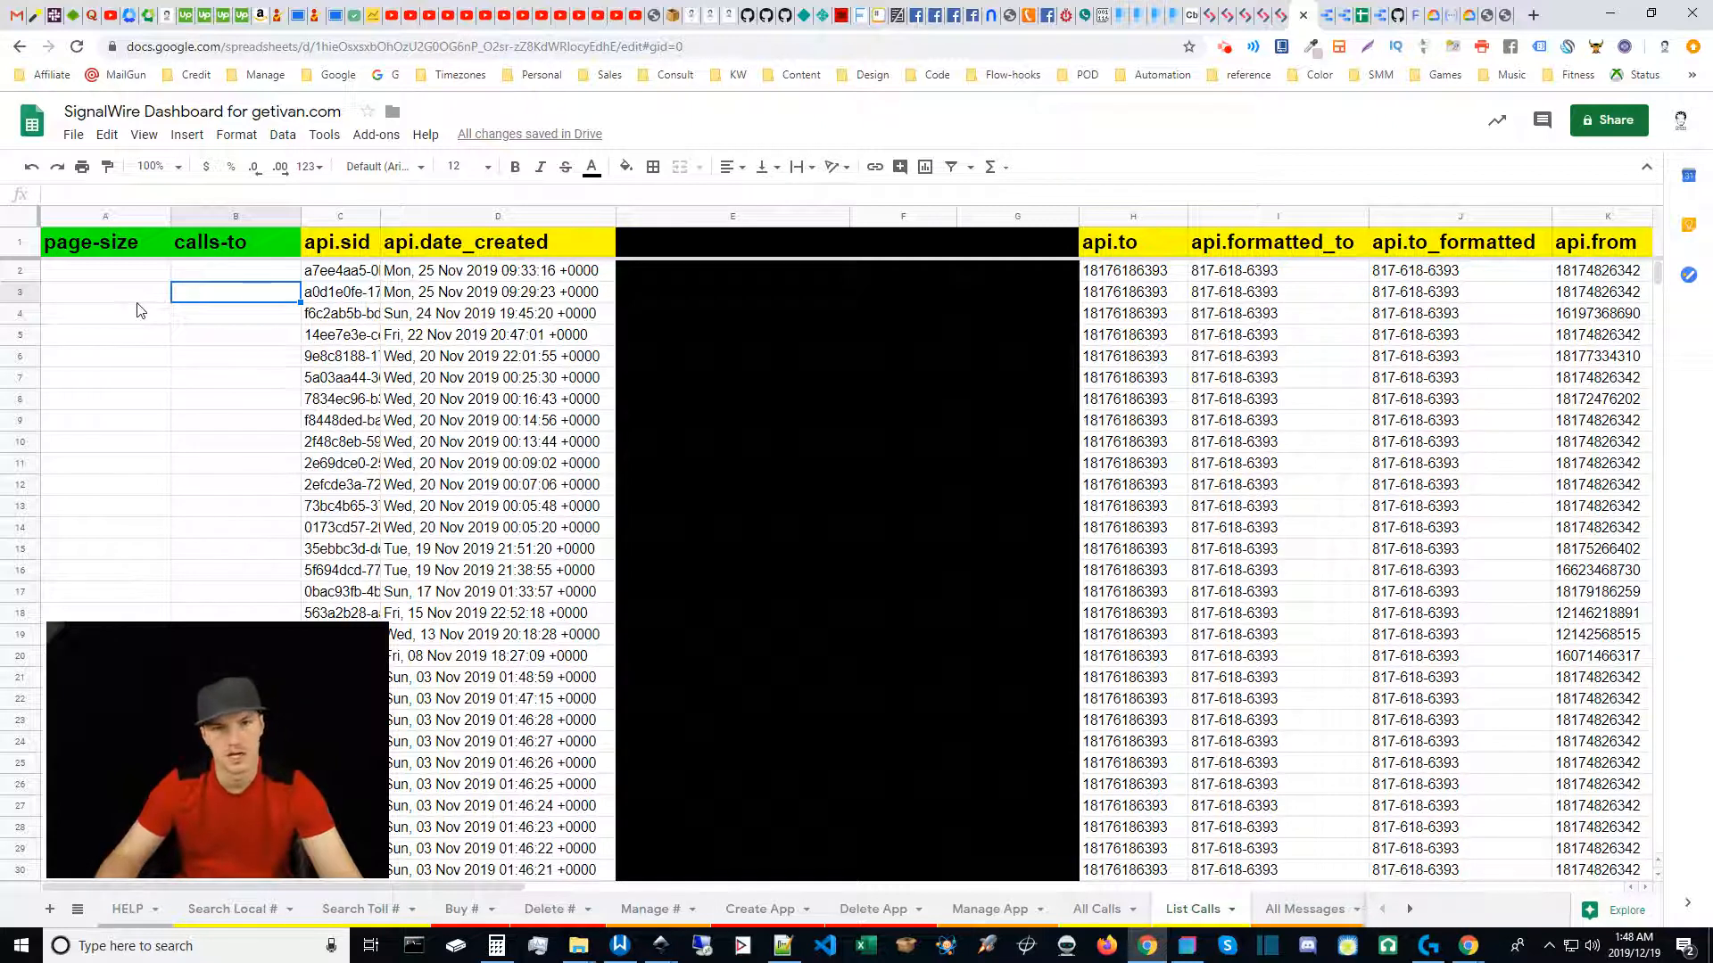
click(98, 275)
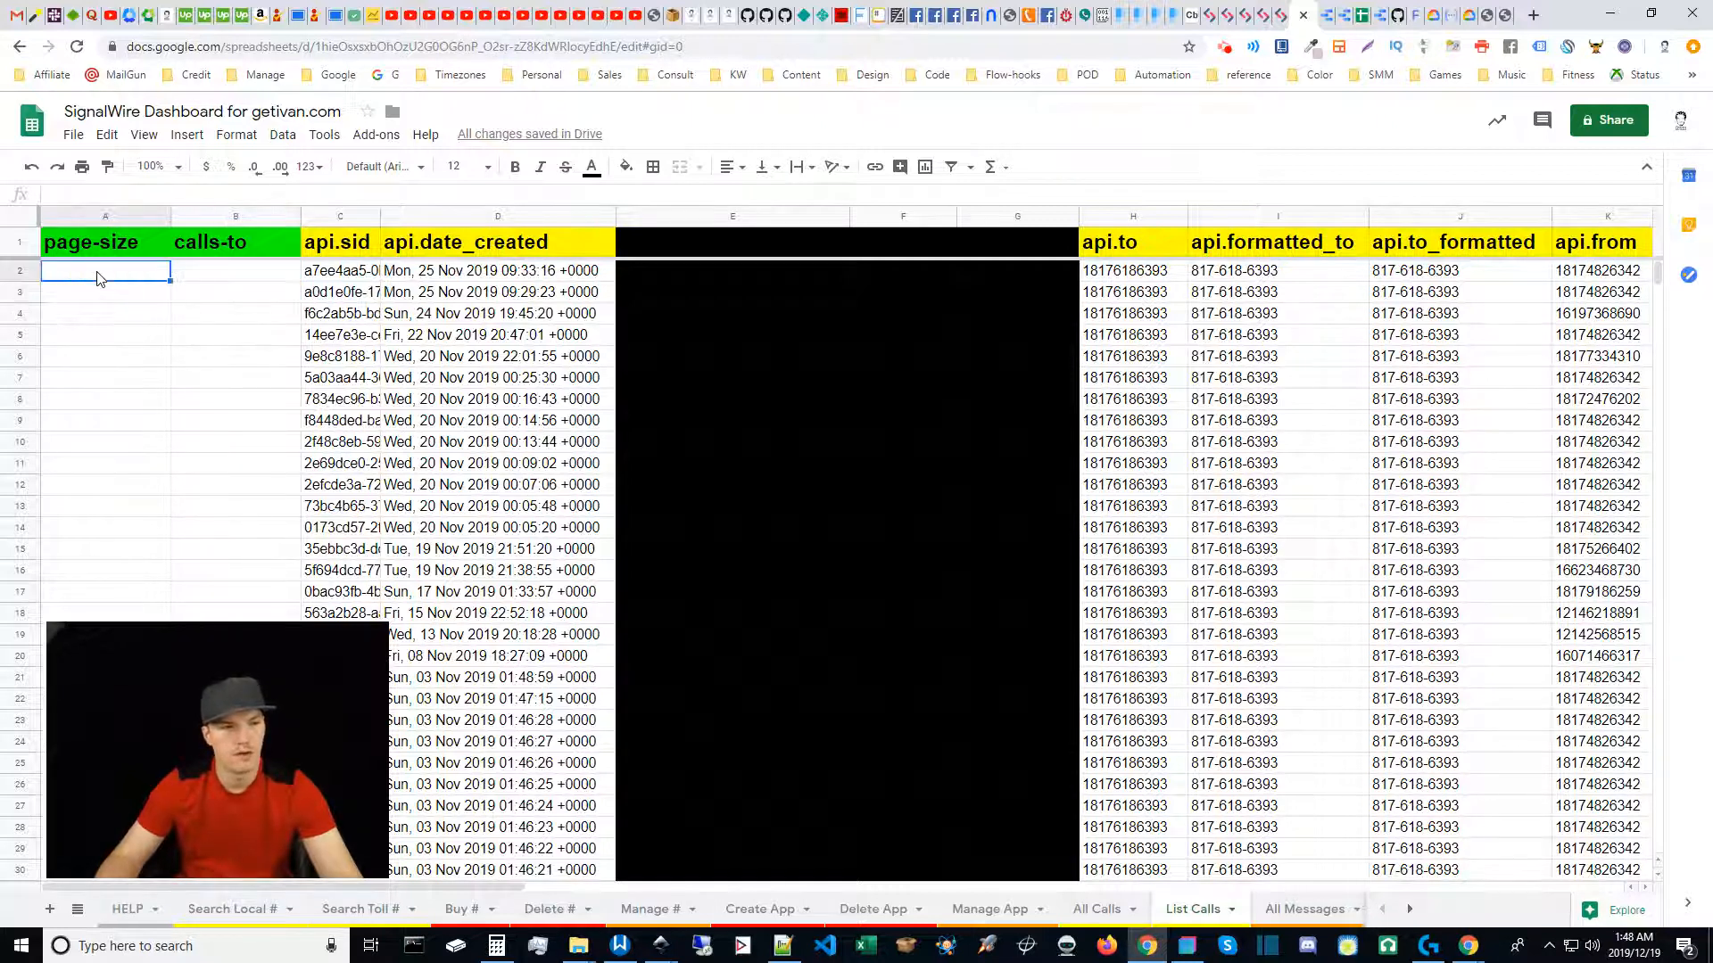
text(15)
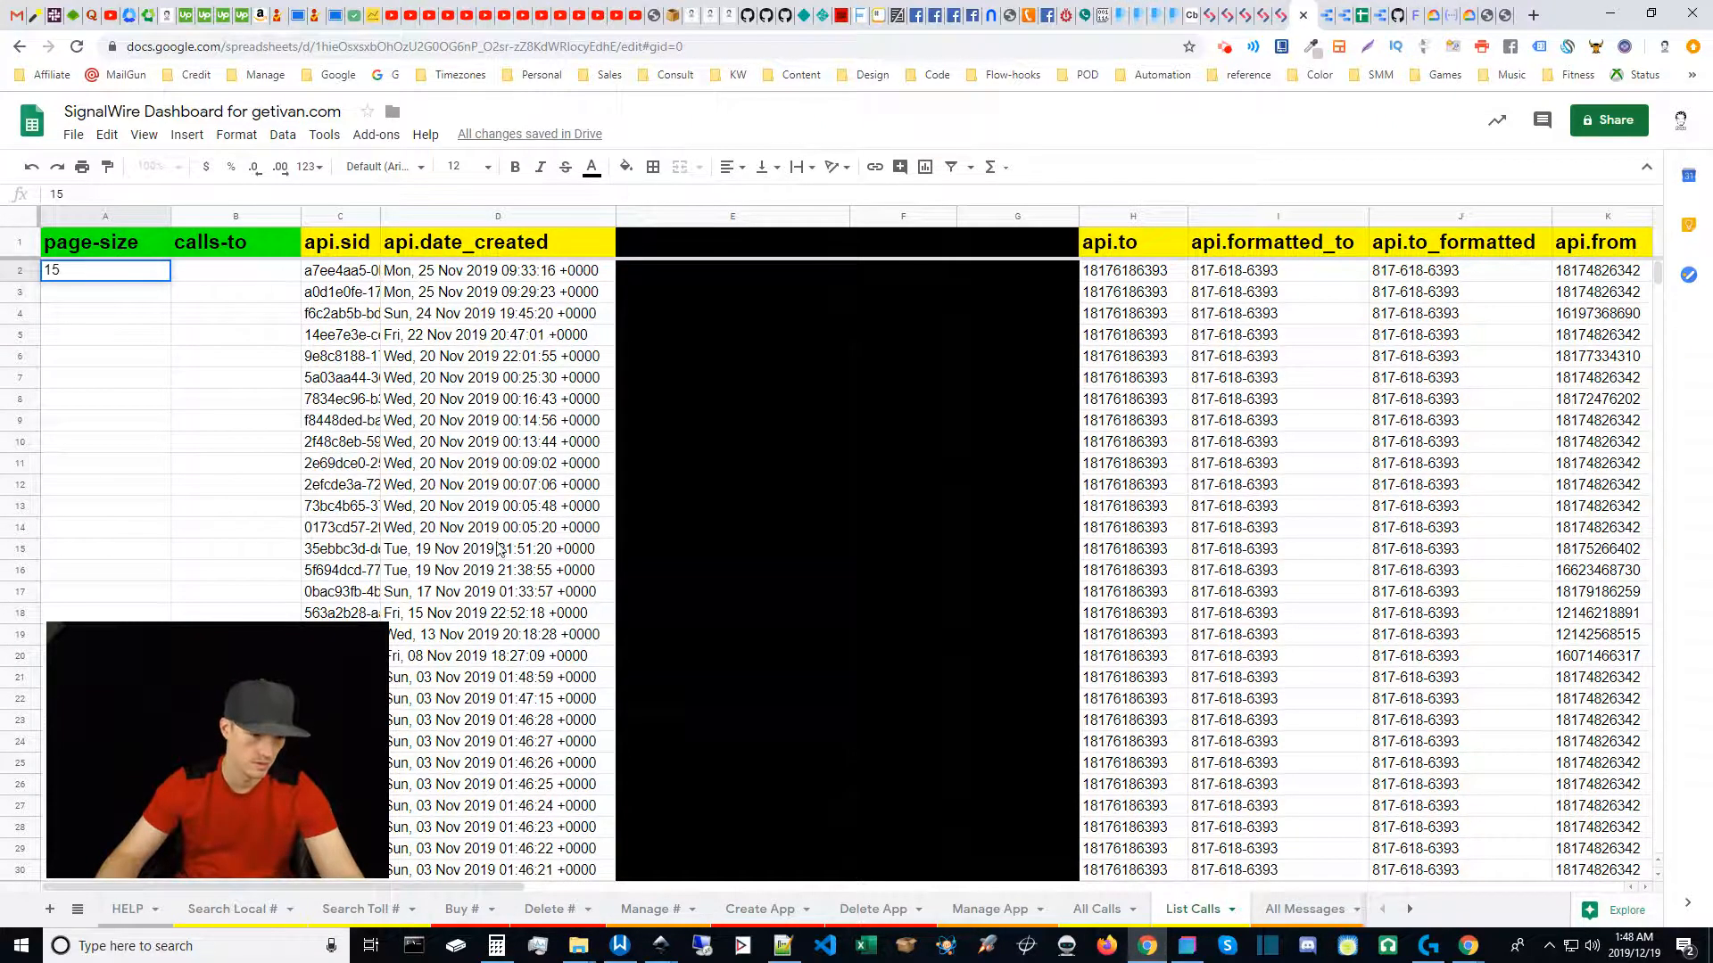
scroll(475, 529, down, 5)
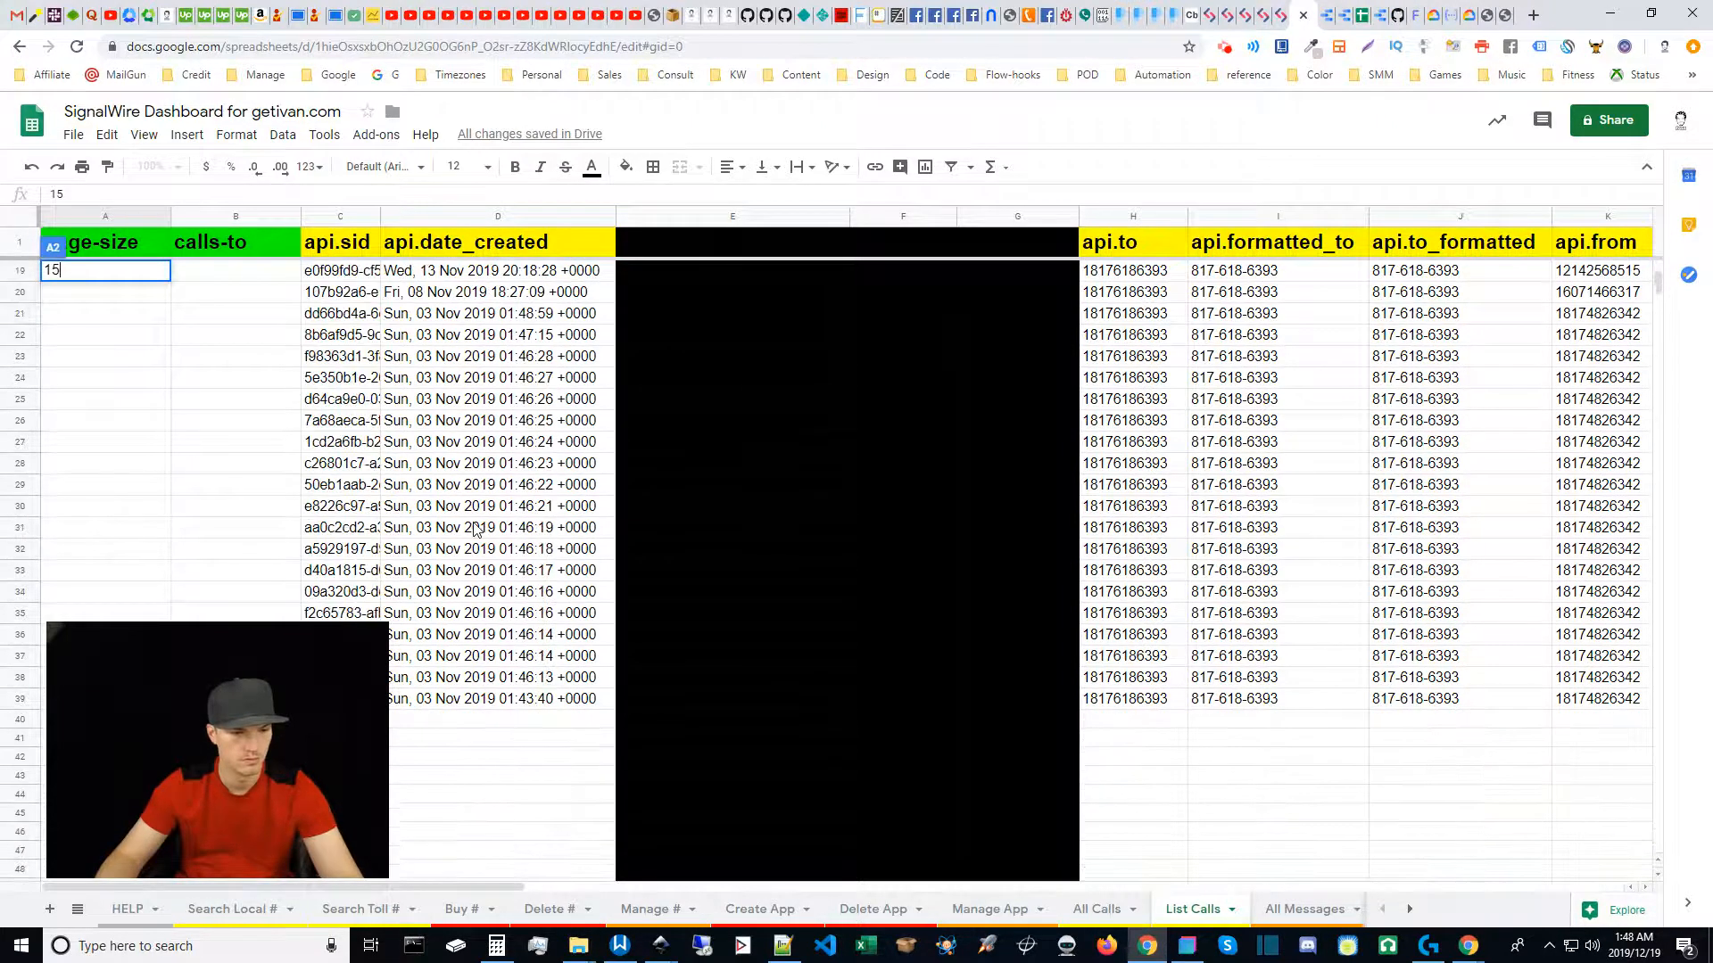
scroll(476, 529, up, 5)
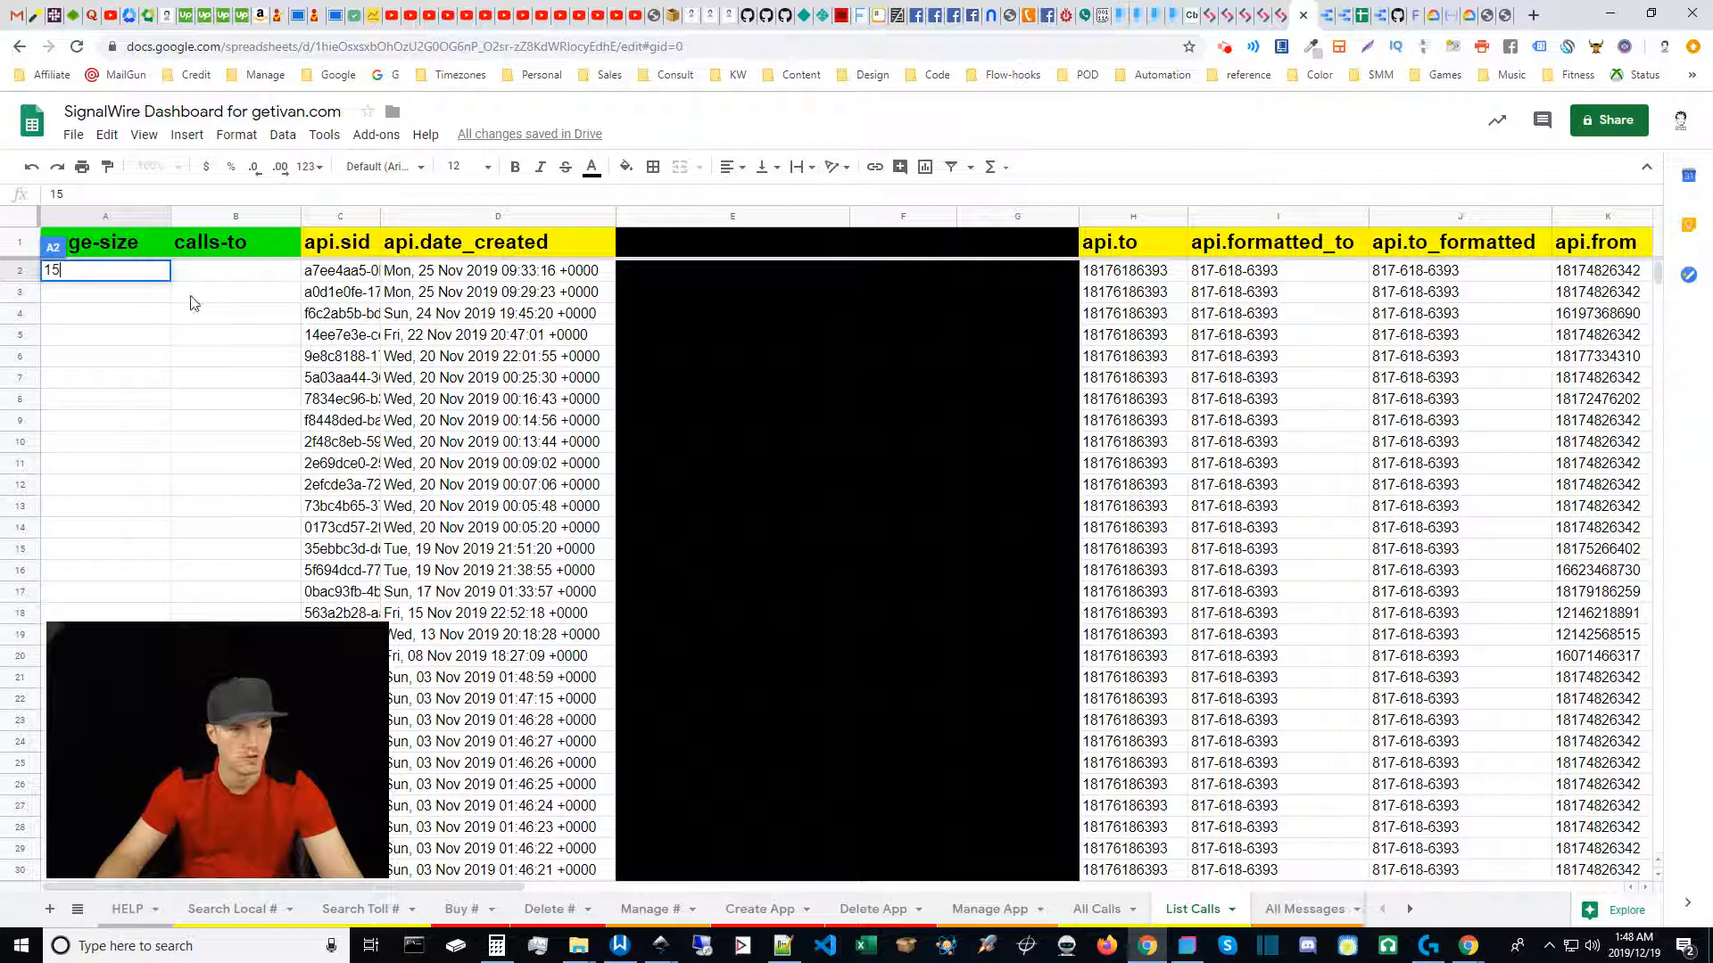
click(207, 317)
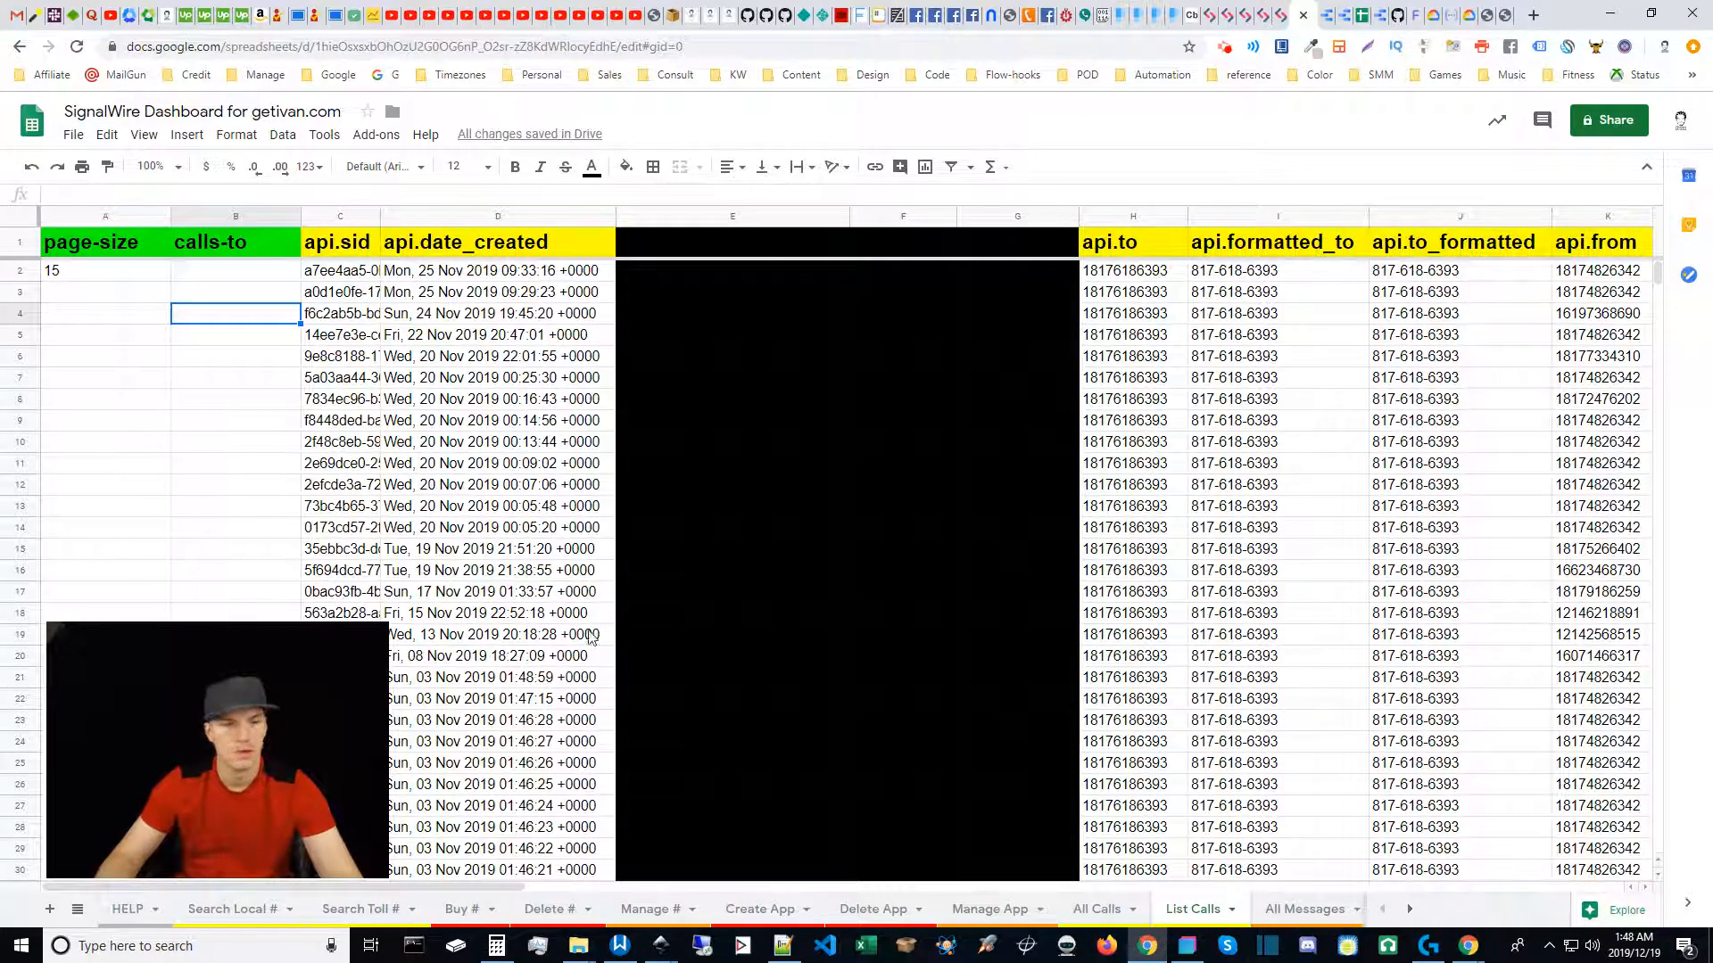
Copy the phone number from the first api.to row into calls-to cell B2, stored as text with its leading plus sign.
click(209, 278)
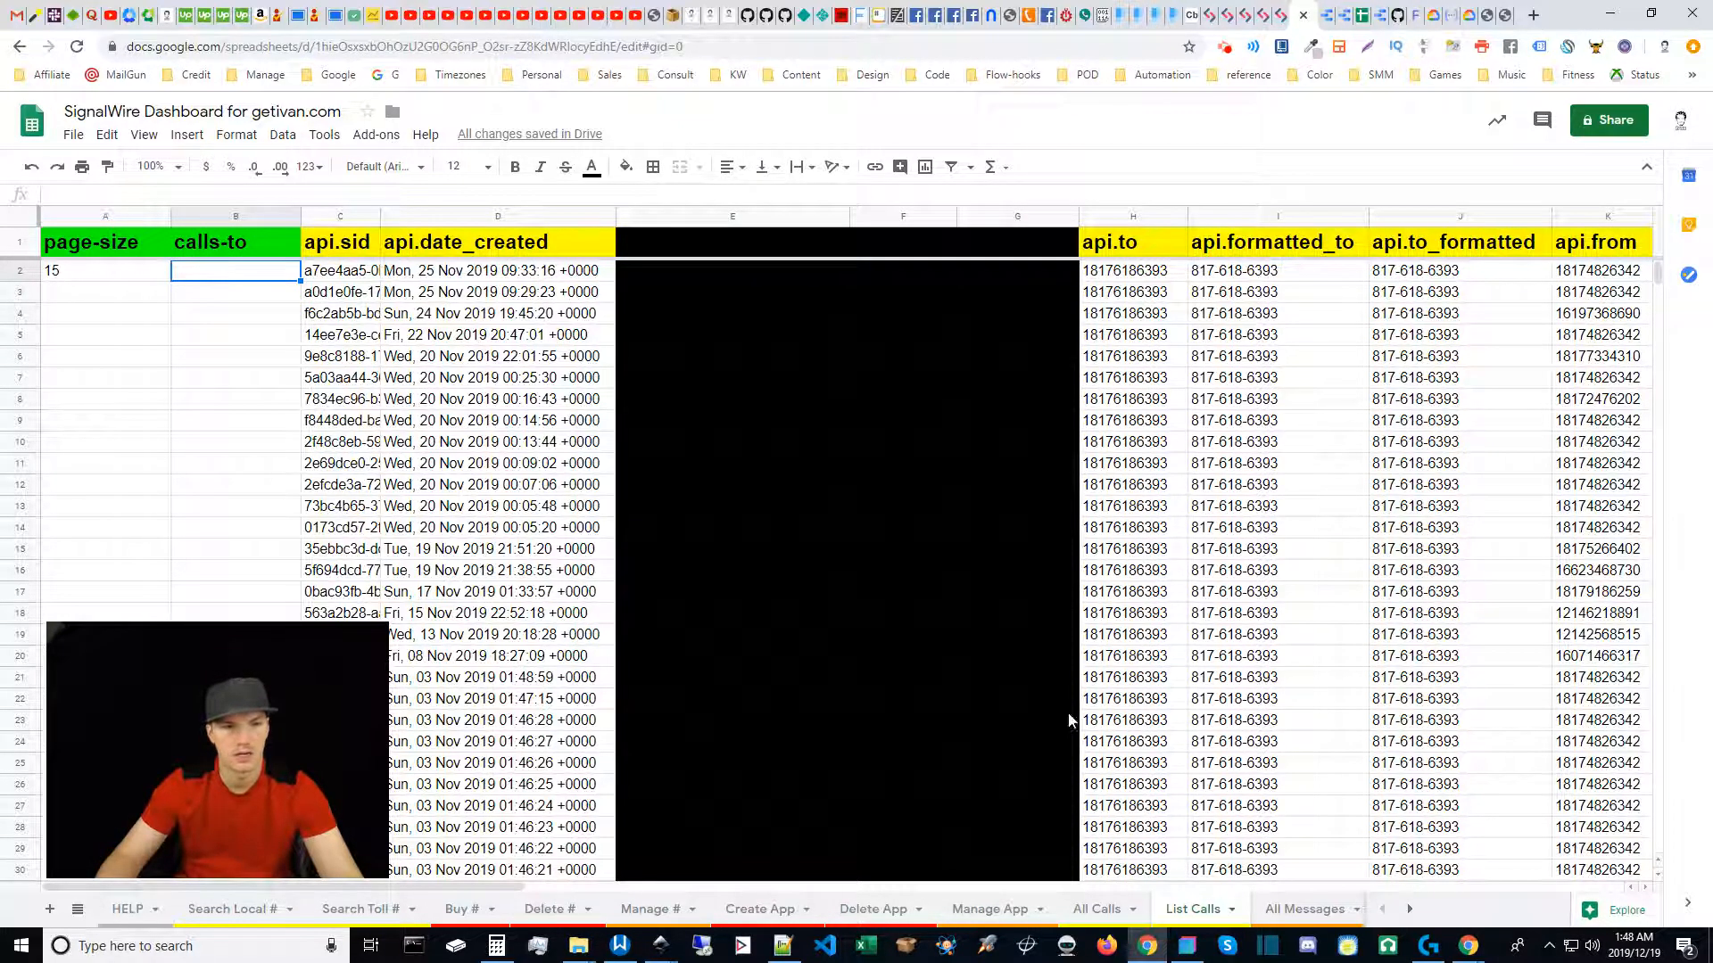
drag(496, 884, 254, 872)
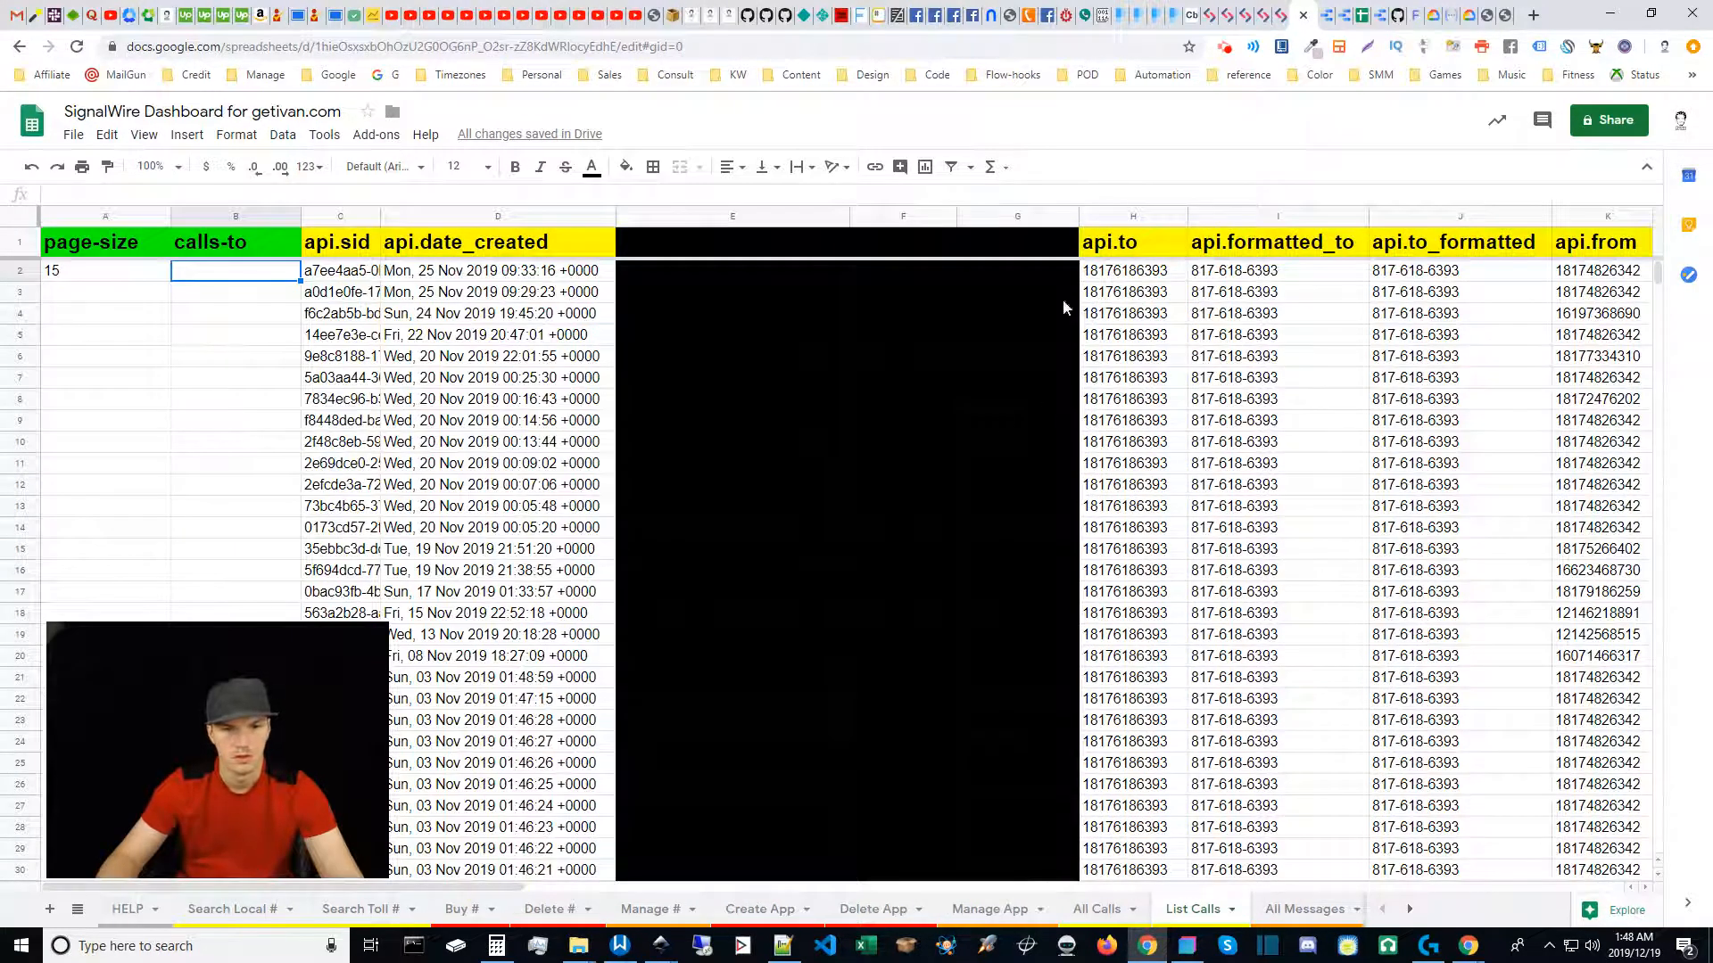
click(1126, 272)
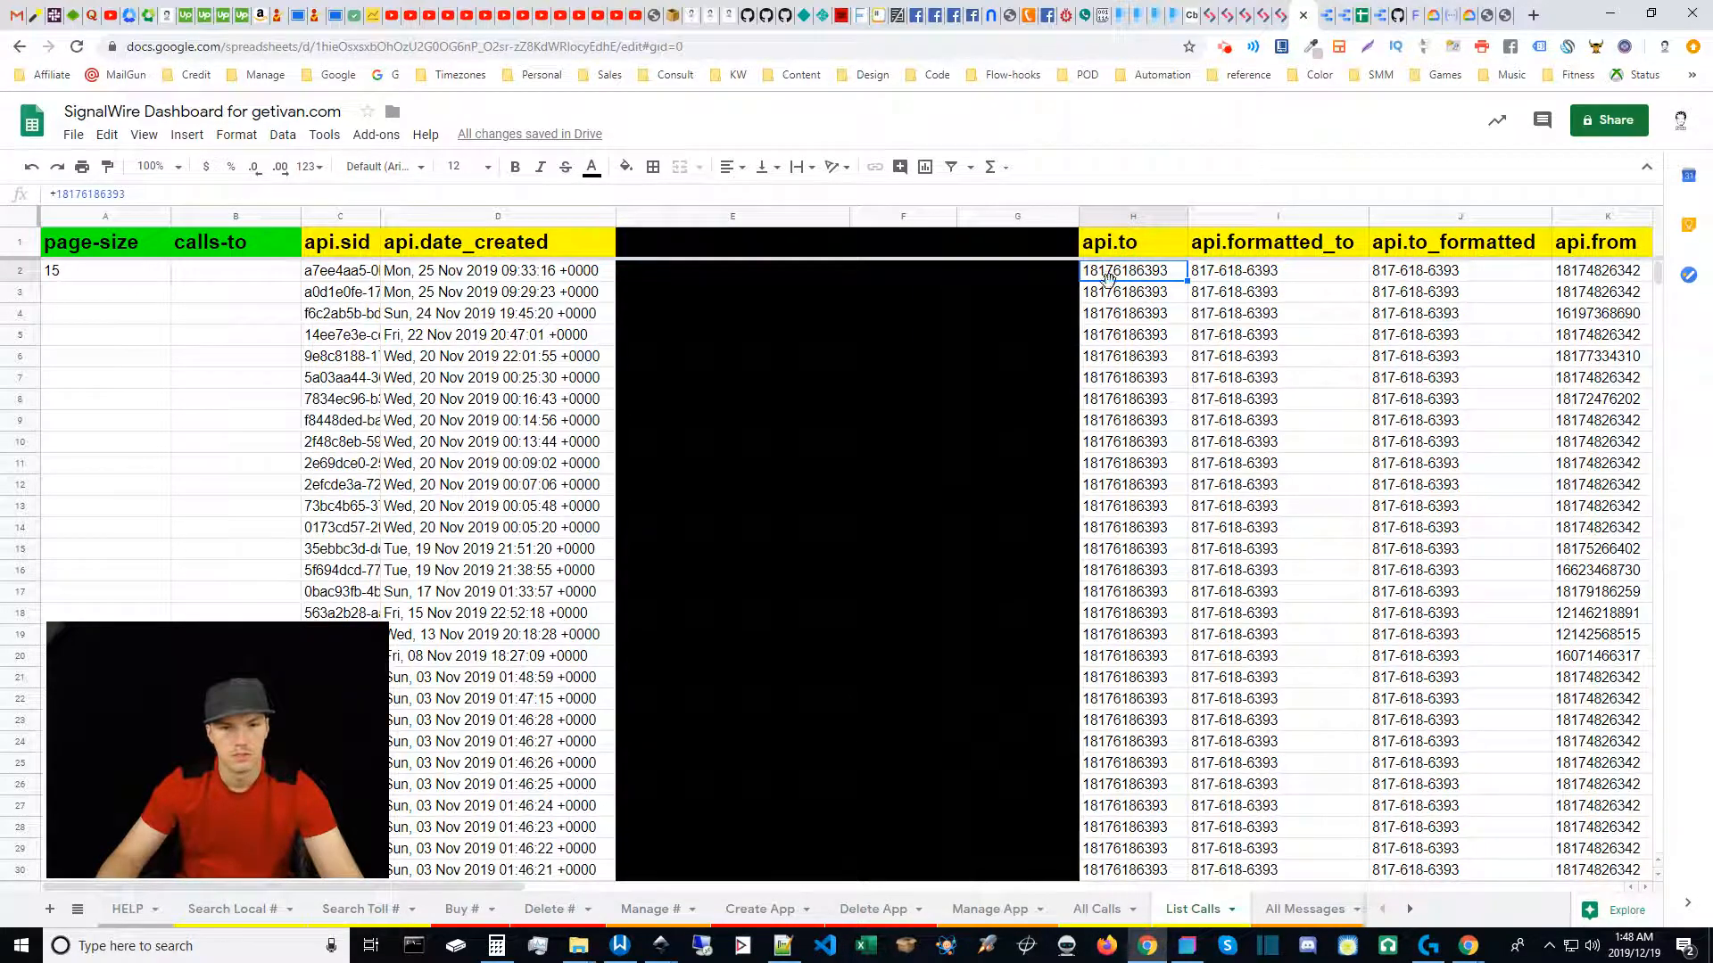
key(ctrl+c)
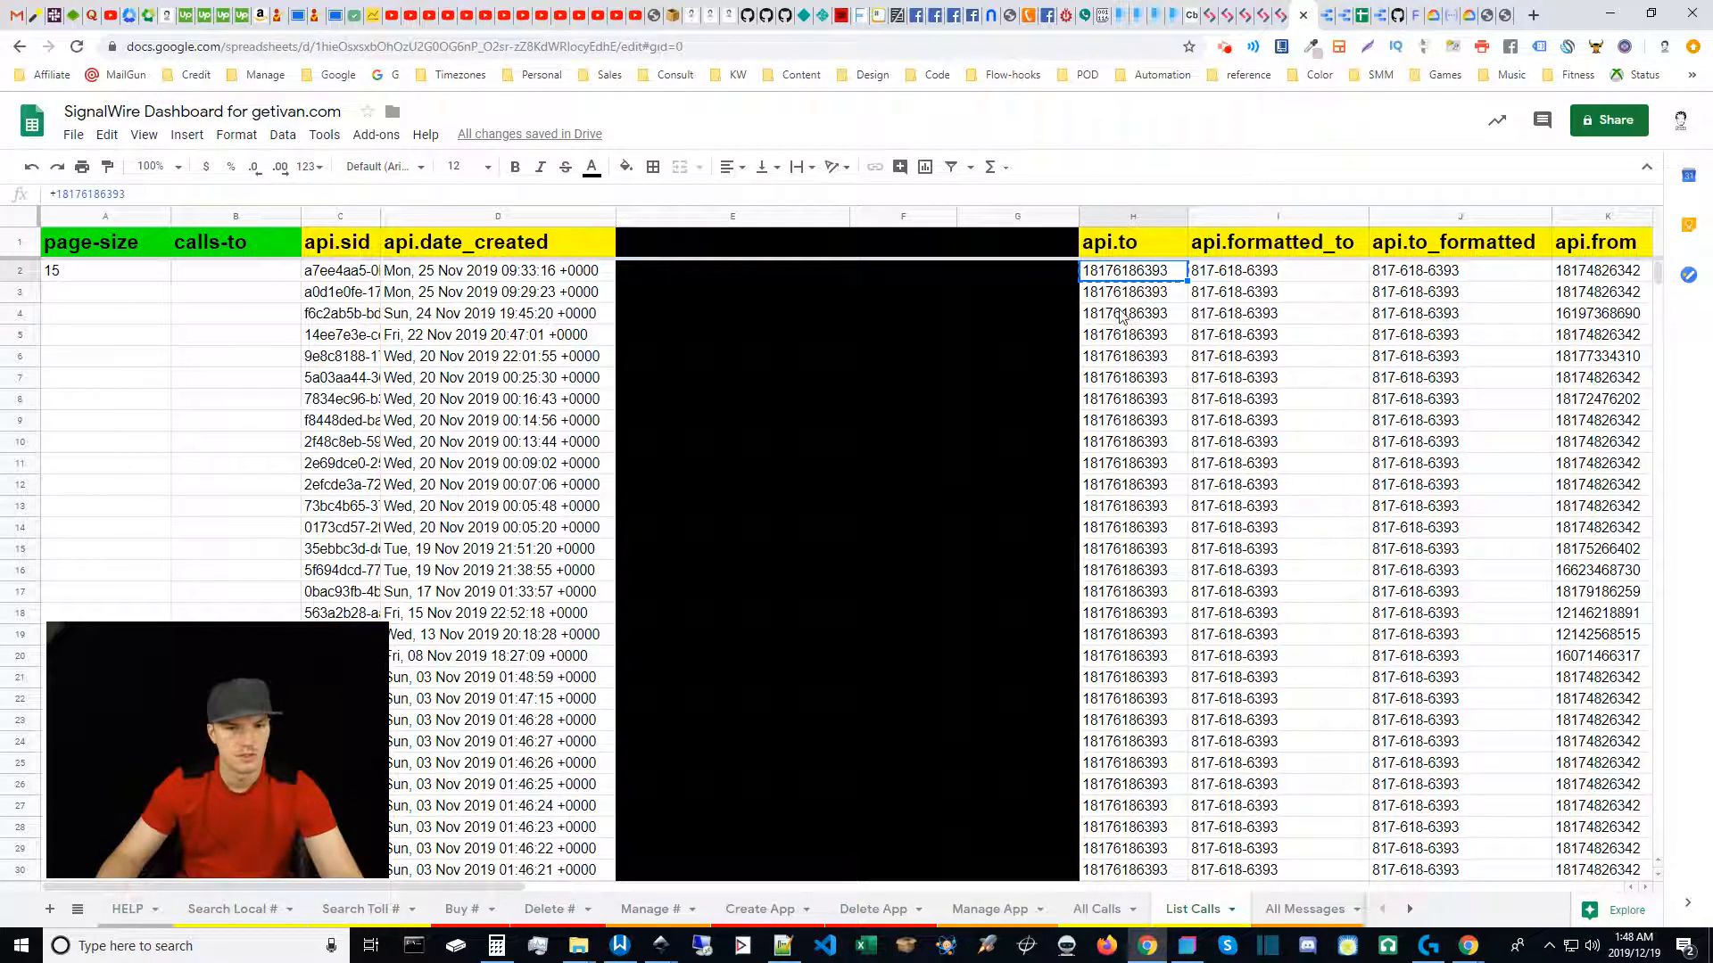
click(213, 278)
key(ctrl+v)
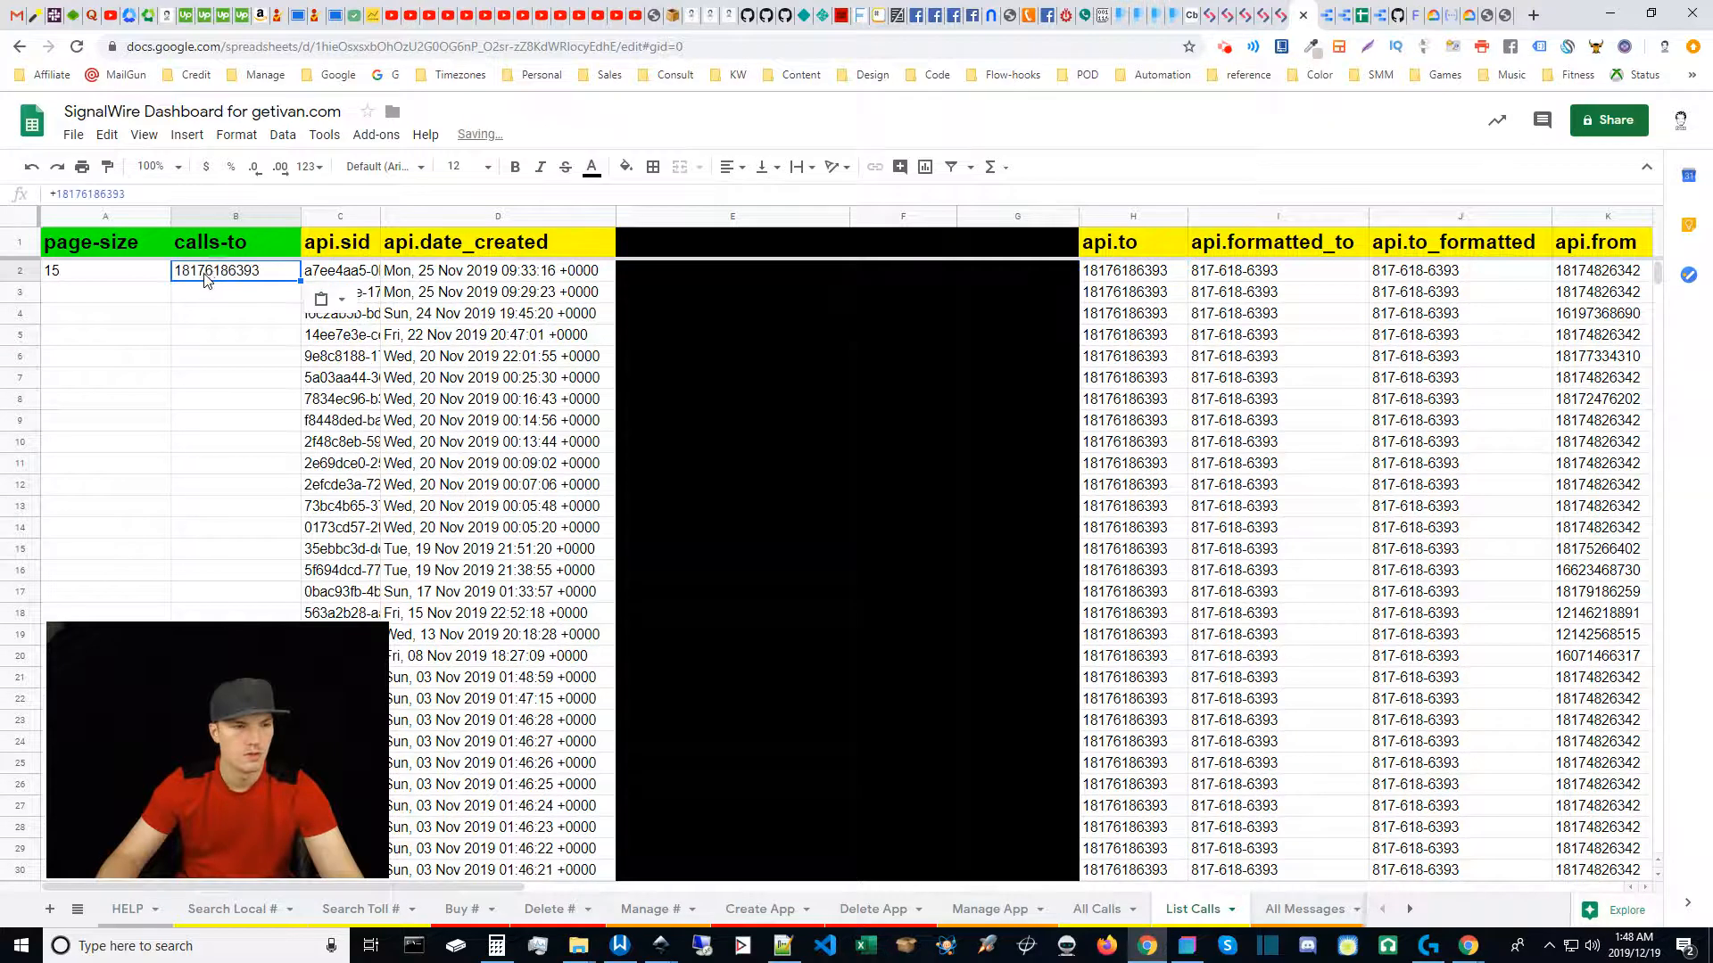
double_click(196, 273)
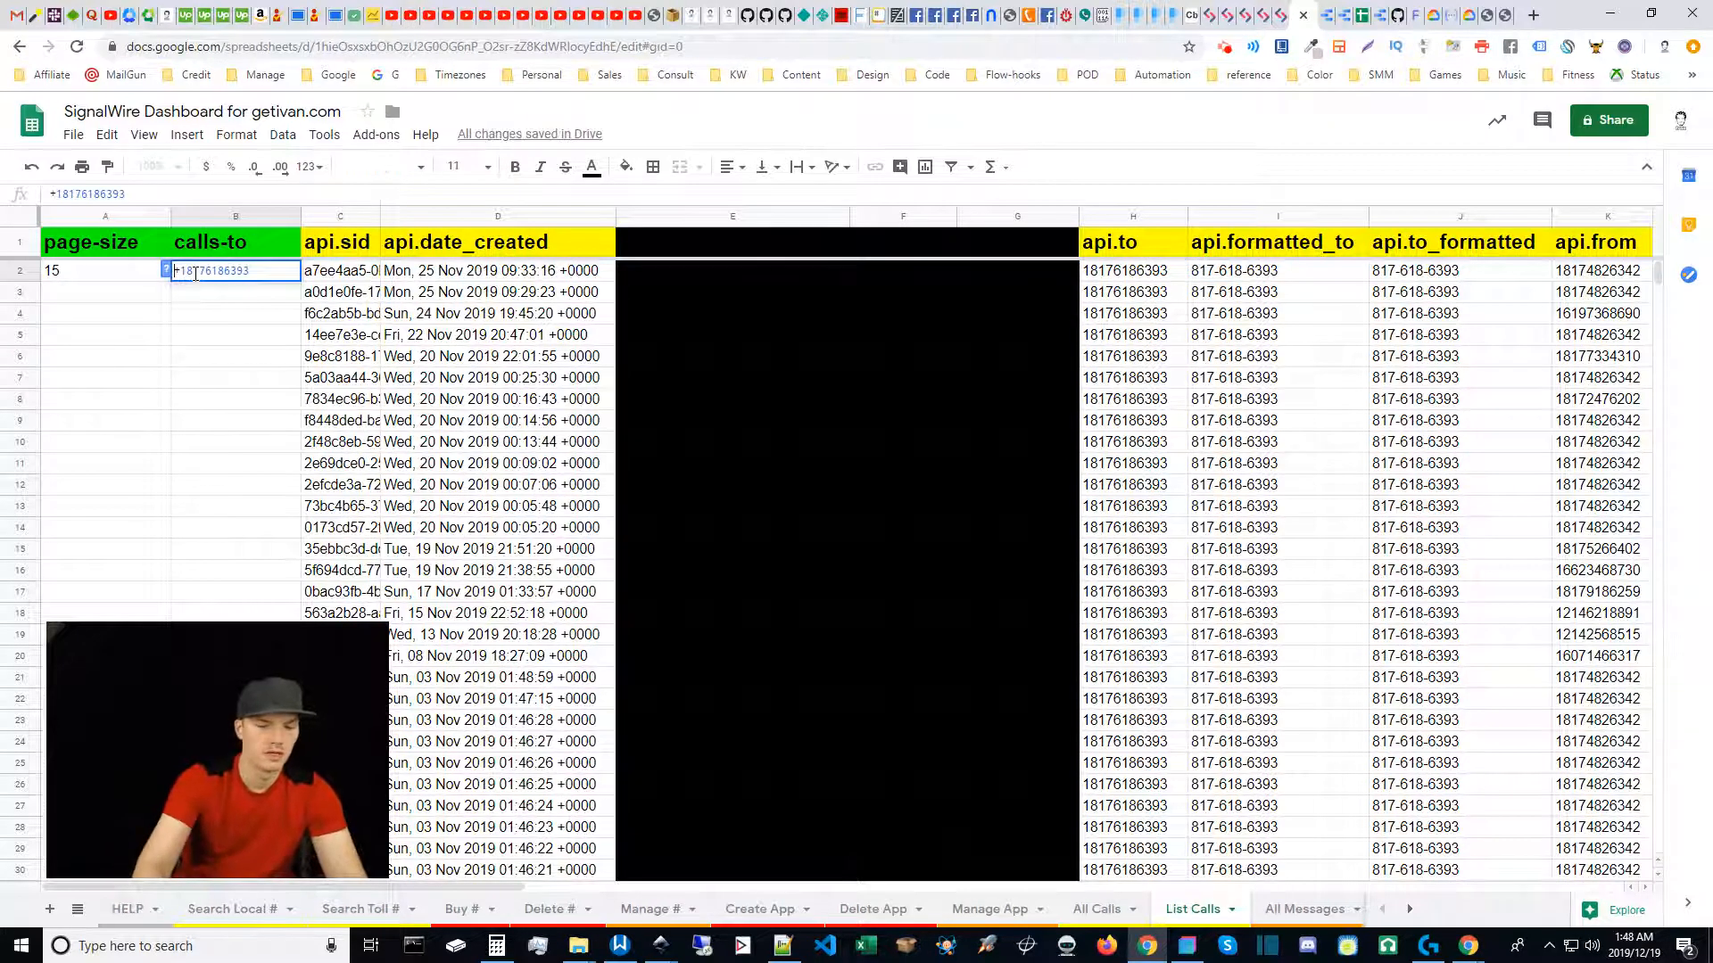
key(Return)
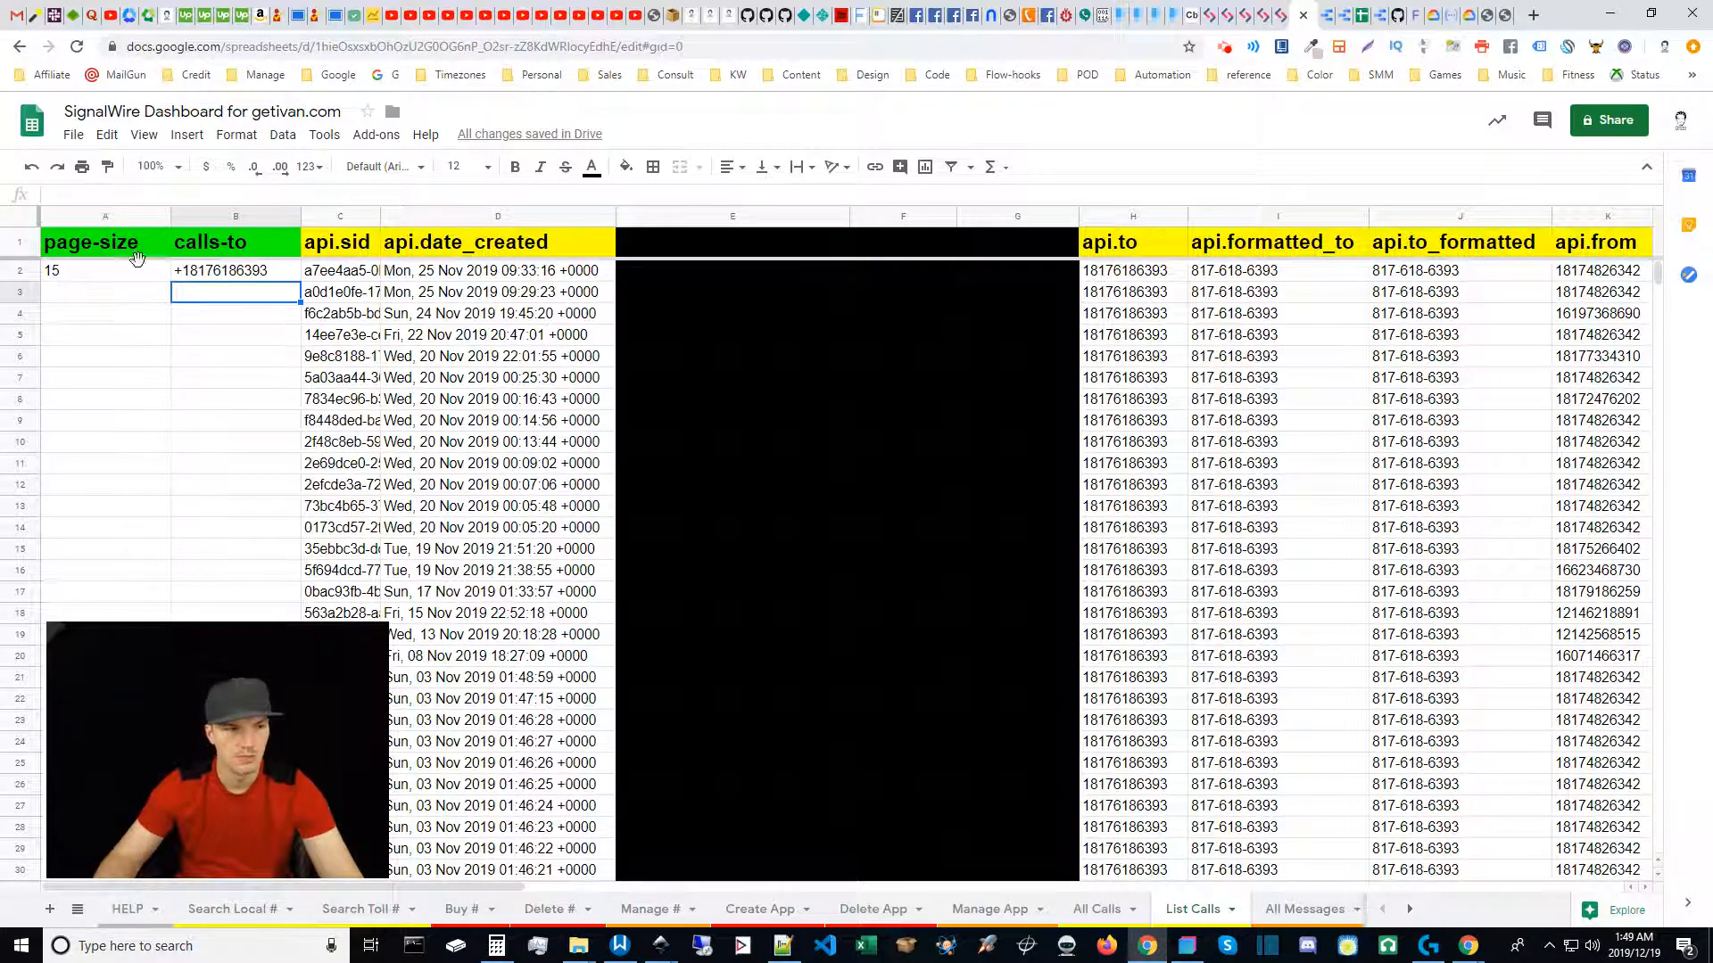
click(82, 280)
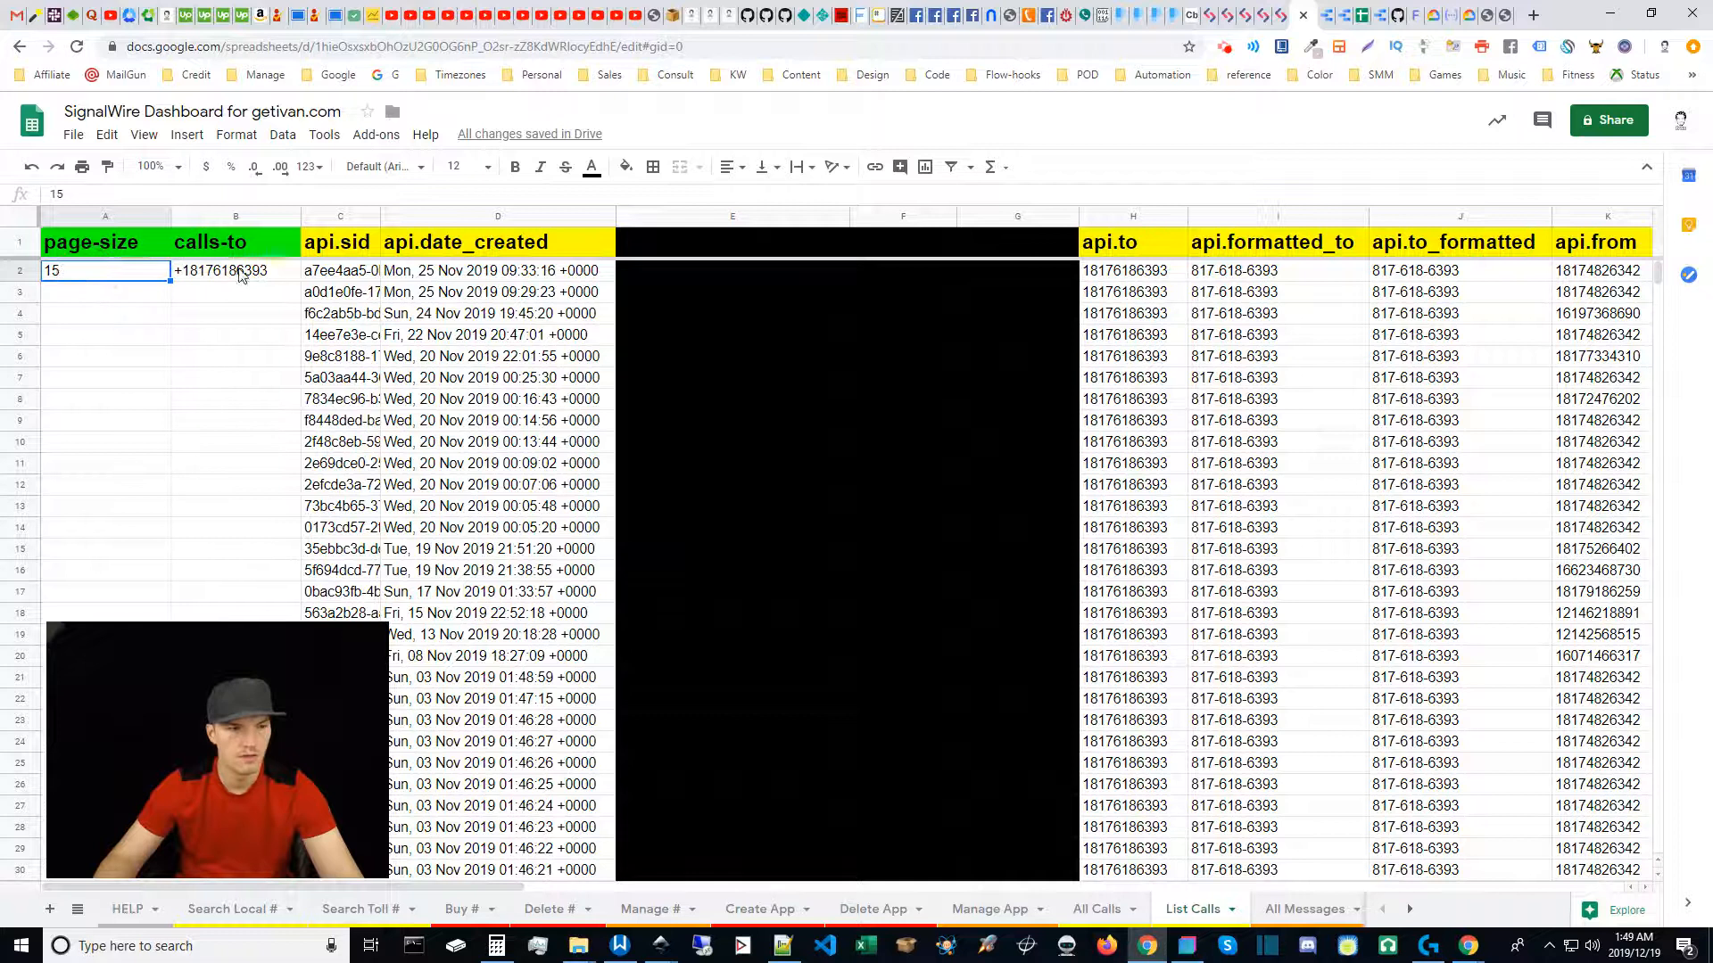
click(256, 273)
click(79, 292)
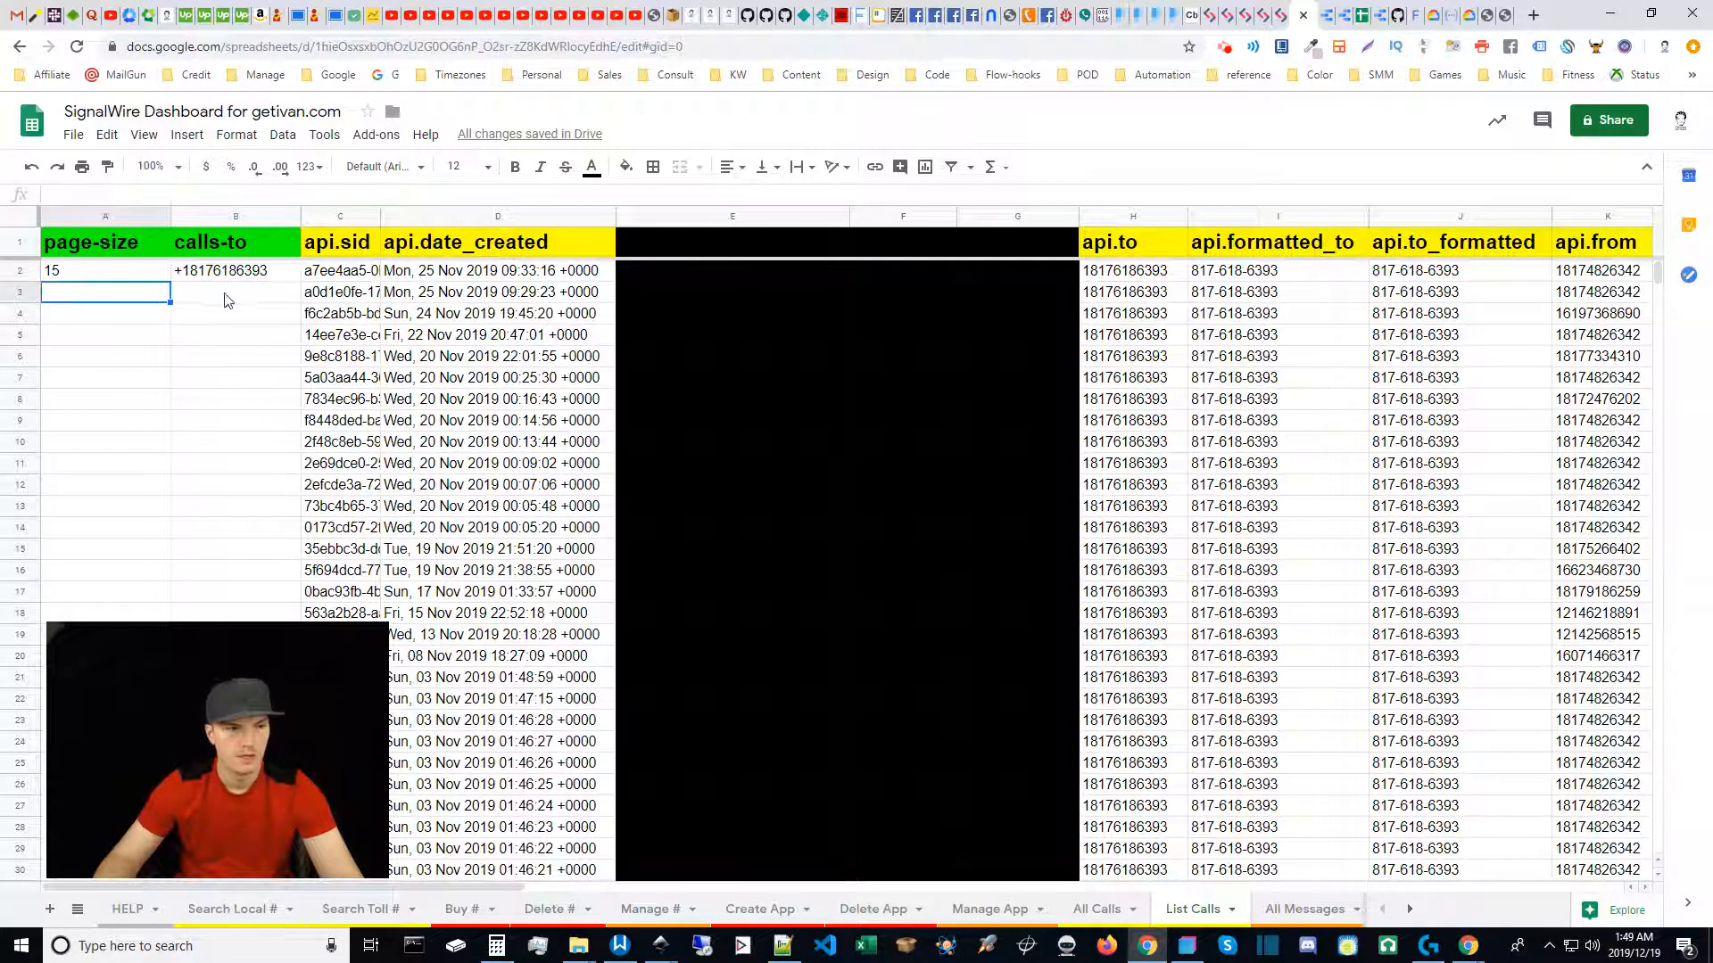
click(225, 296)
click(85, 315)
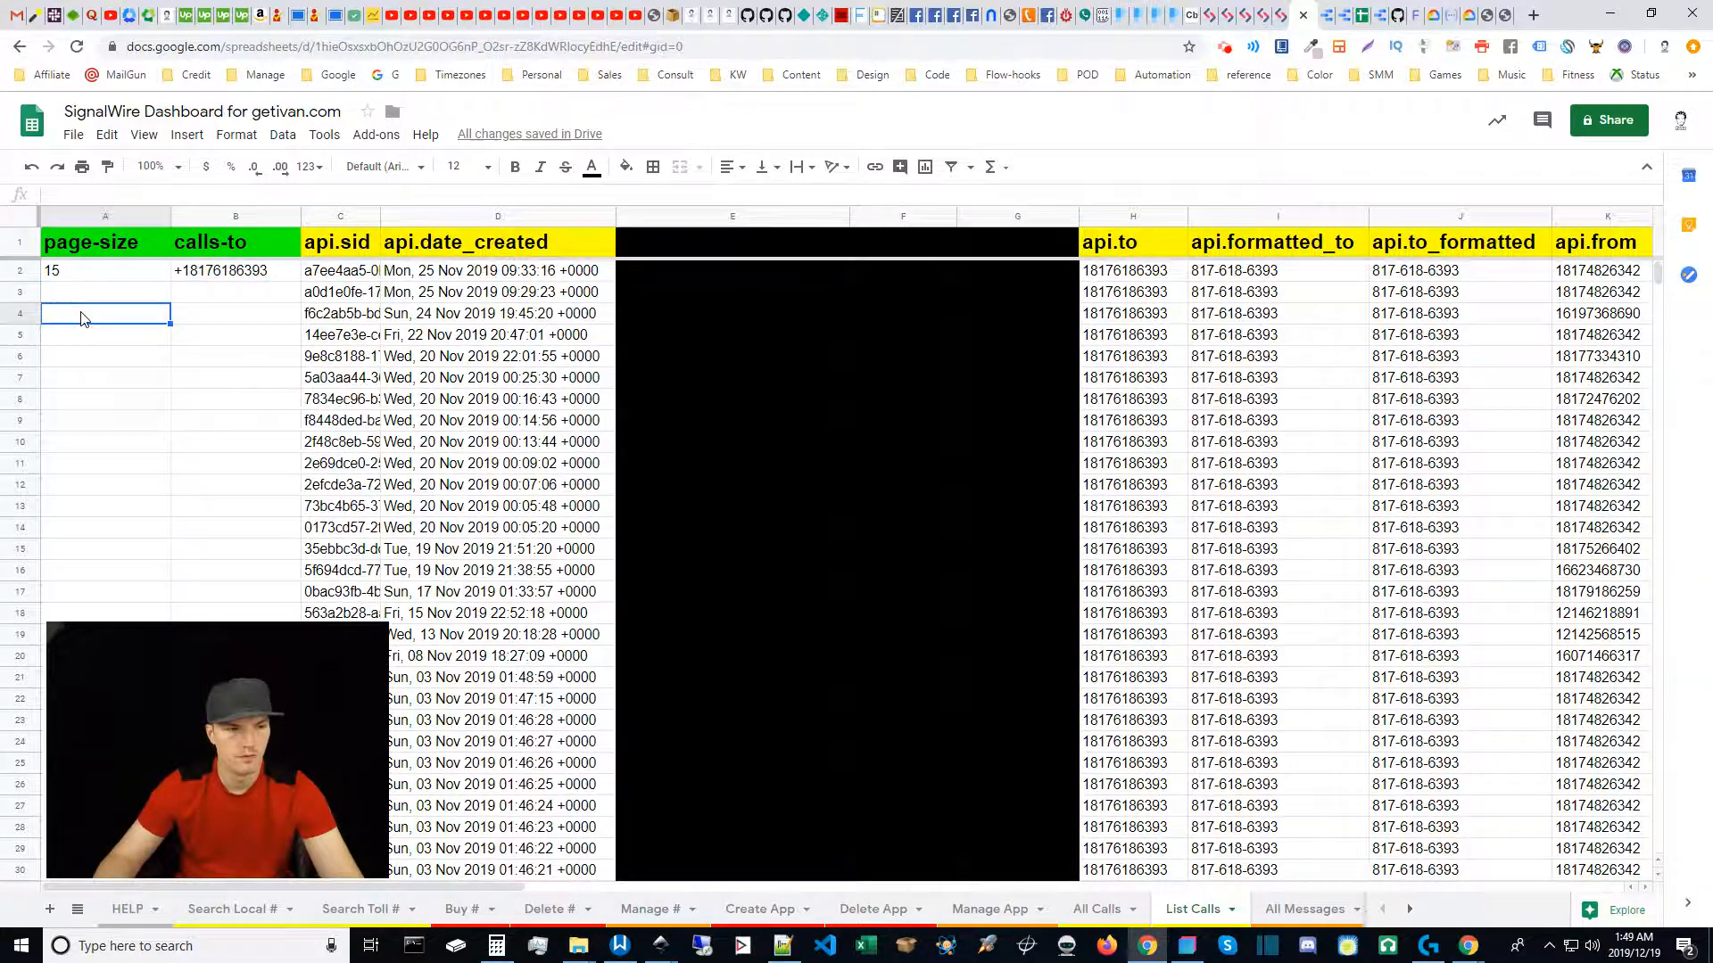
click(217, 317)
click(101, 339)
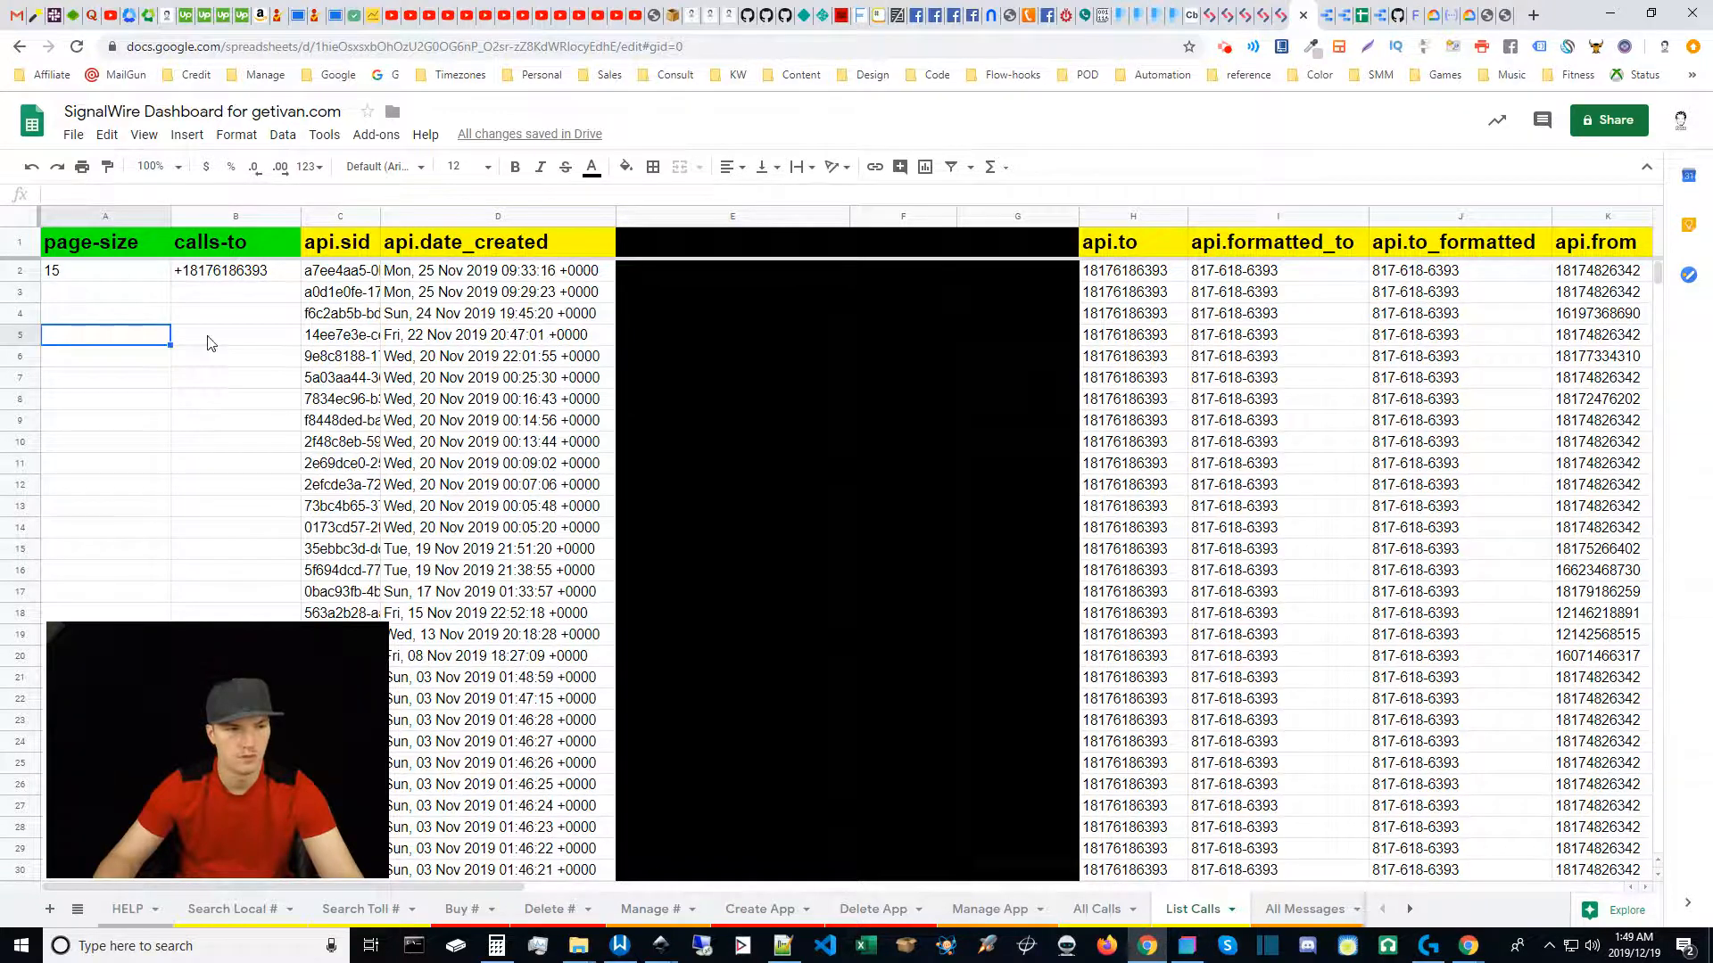
click(218, 344)
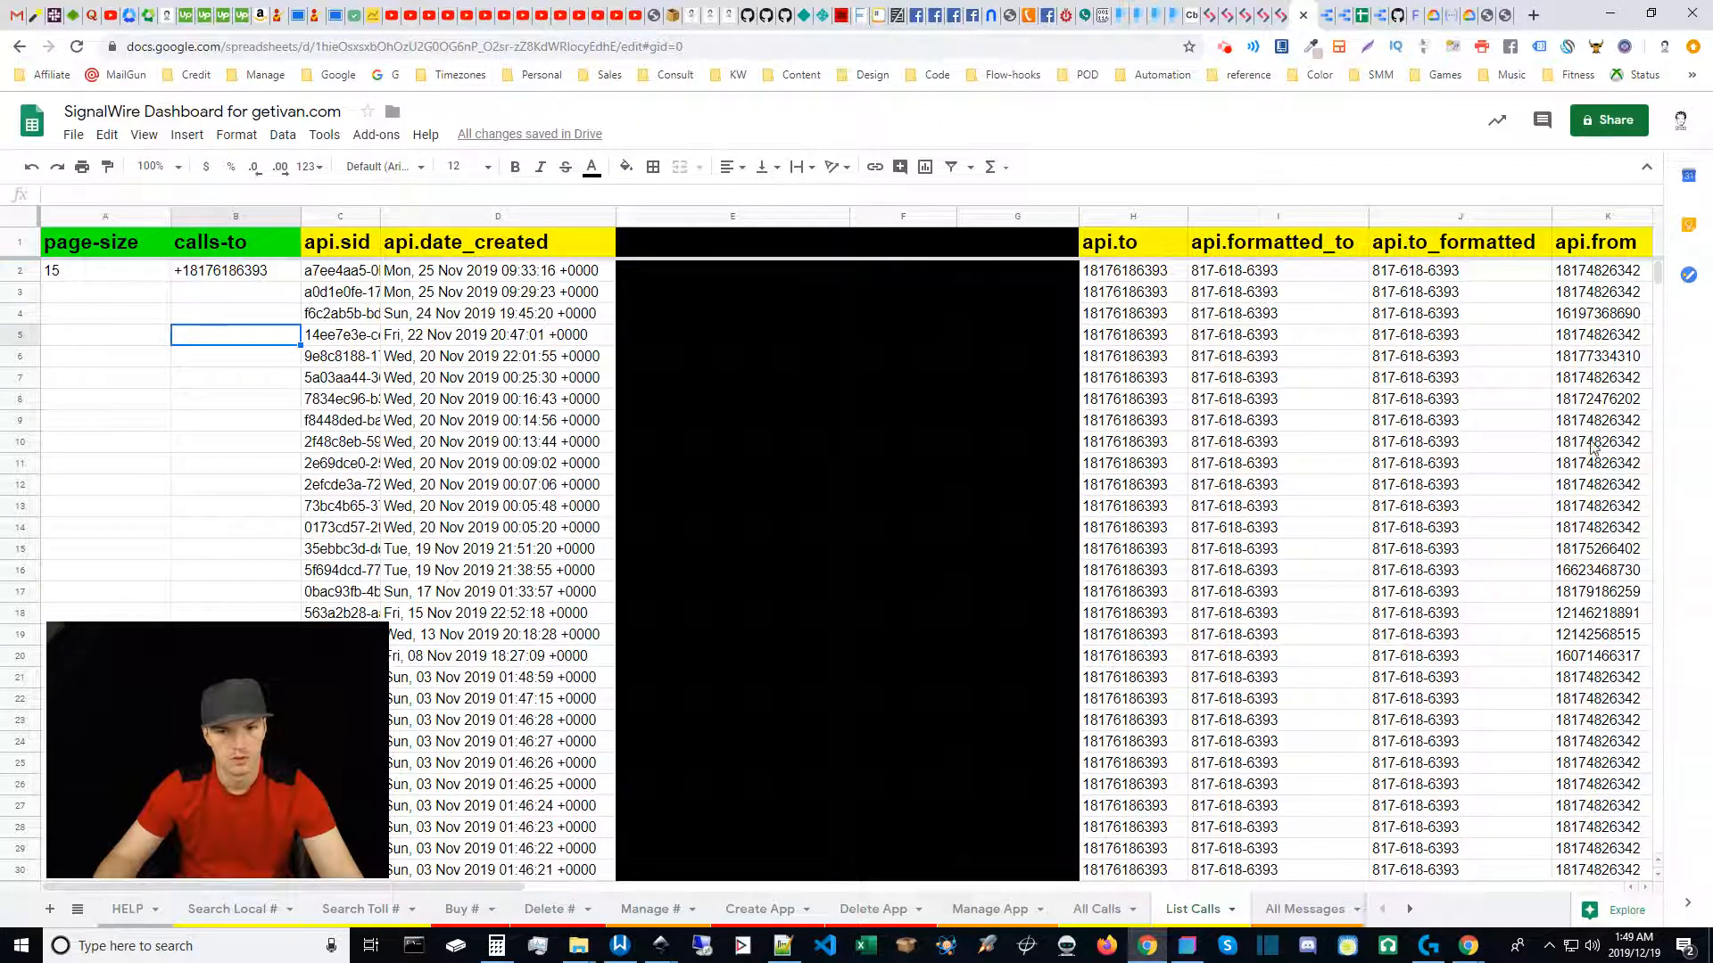
Look through the call rows listed for the calls-to number on the List Calls sheet.
scroll(1425, 638, down, 5)
scroll(1387, 696, up, 5)
click(207, 294)
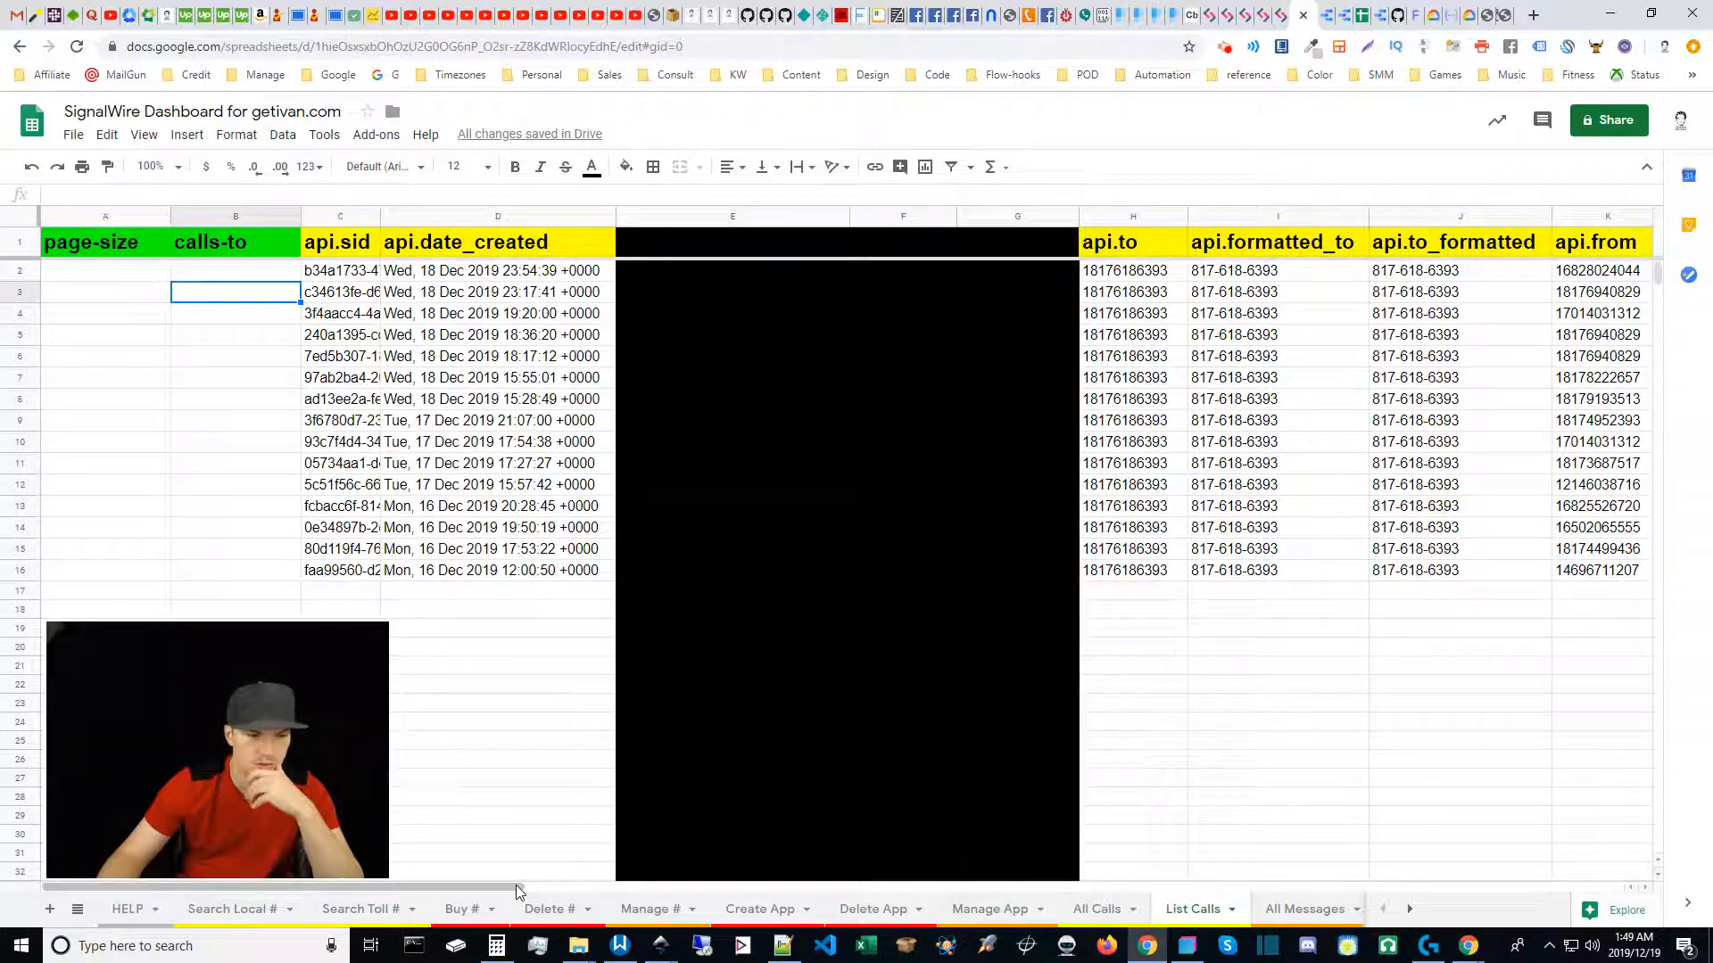
Review the call detail columns on the List Calls sheet, checking the duration and price in row 4 and the duration in row 10.
drag(515, 885, 1095, 858)
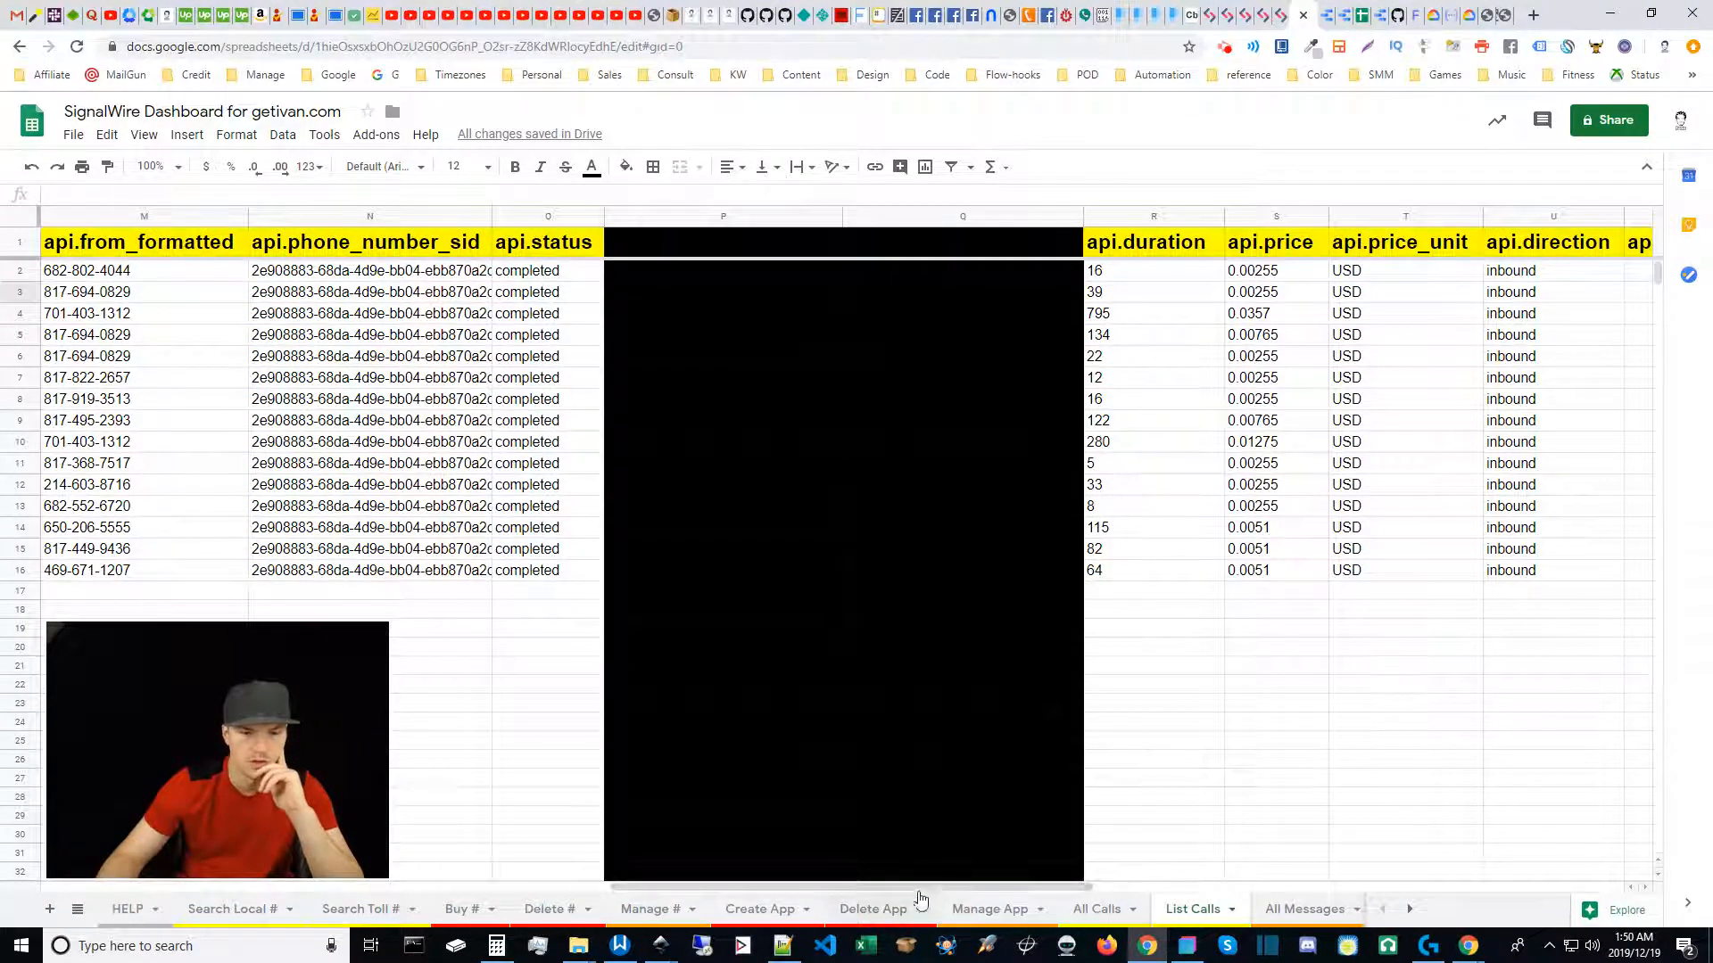
click(920, 887)
drag(942, 892, 1017, 887)
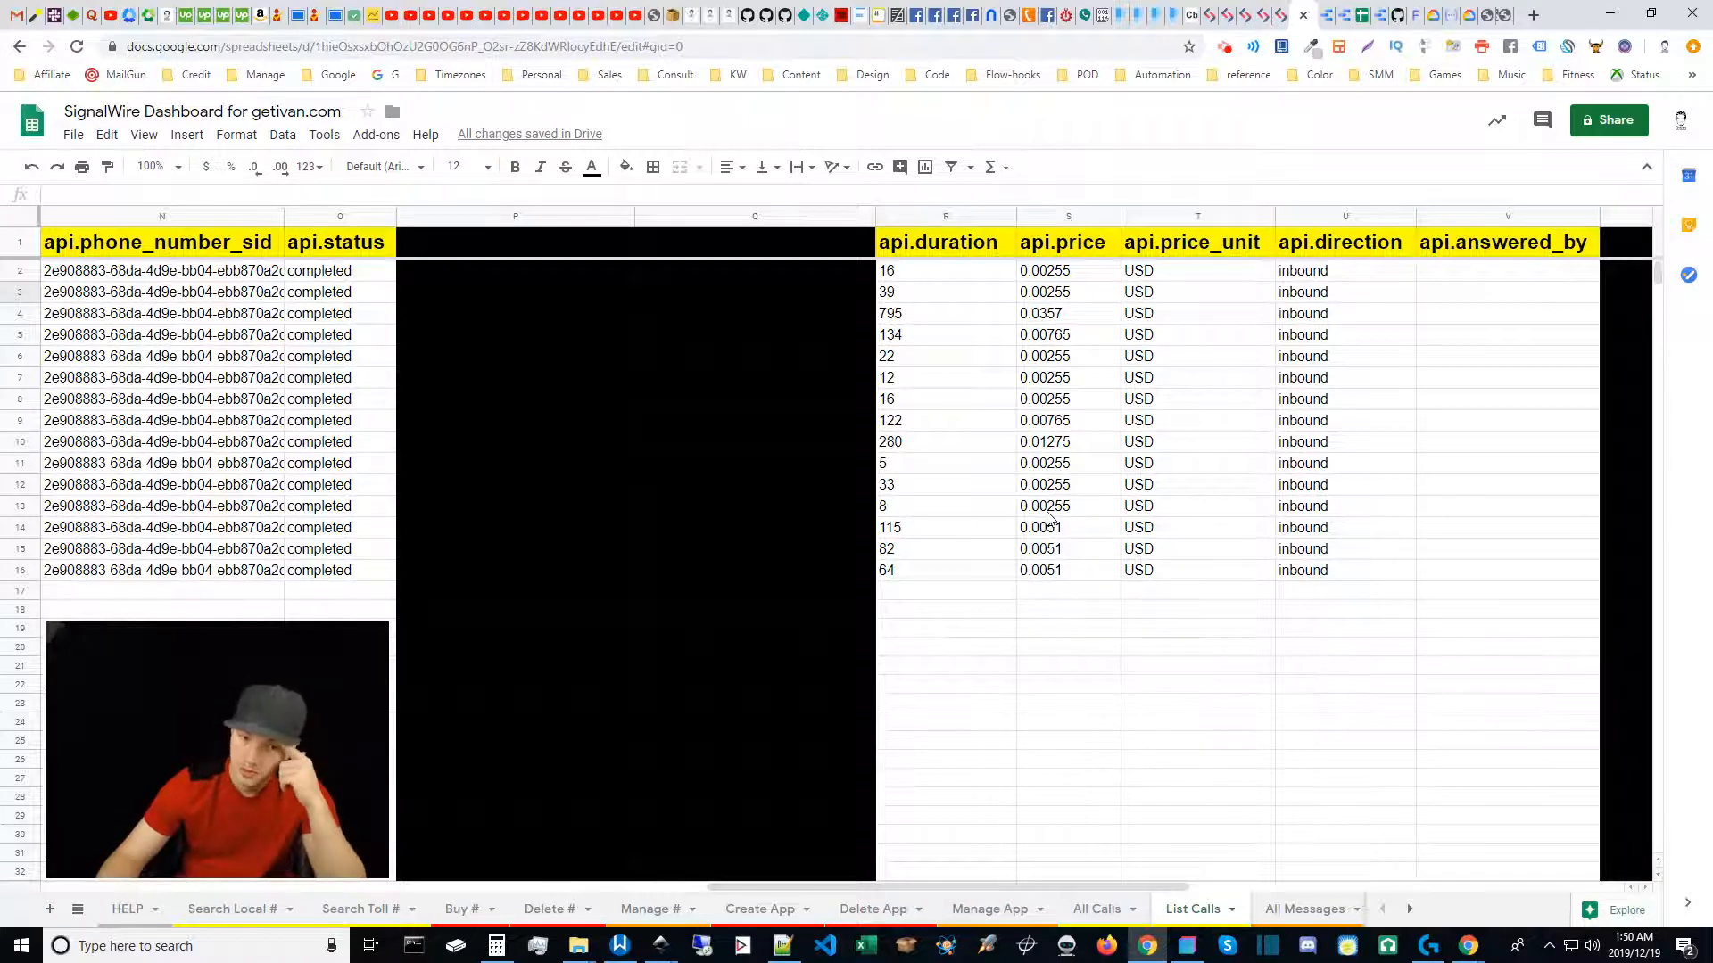
click(903, 319)
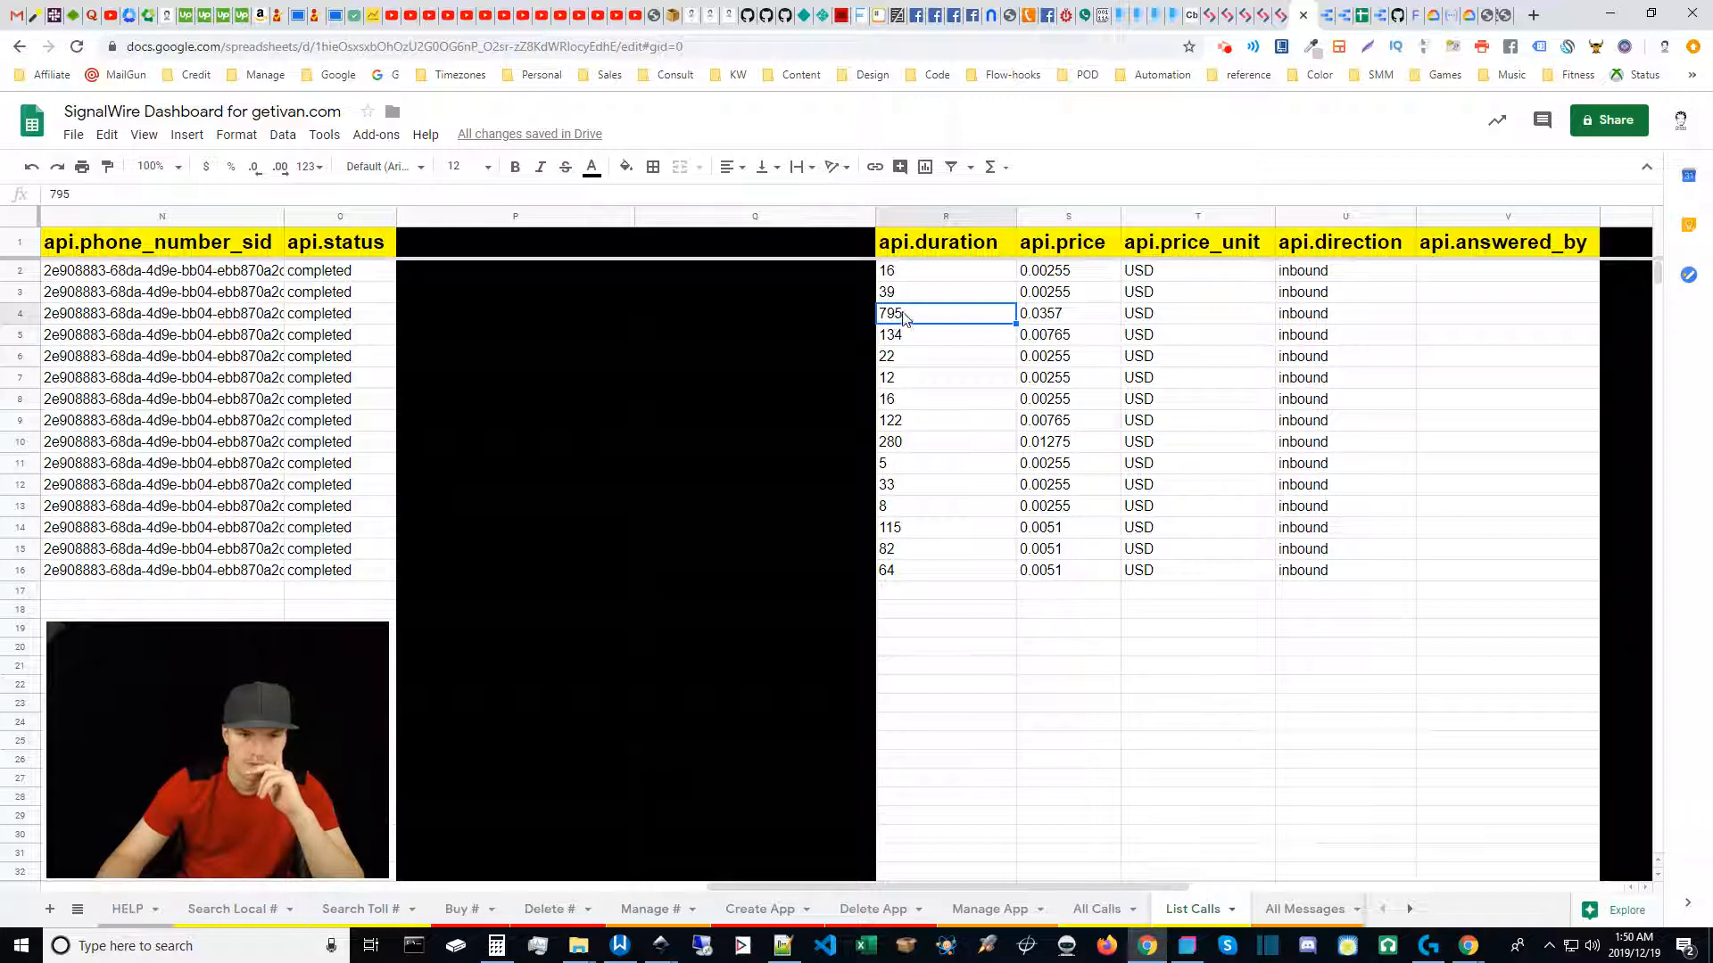
click(1049, 314)
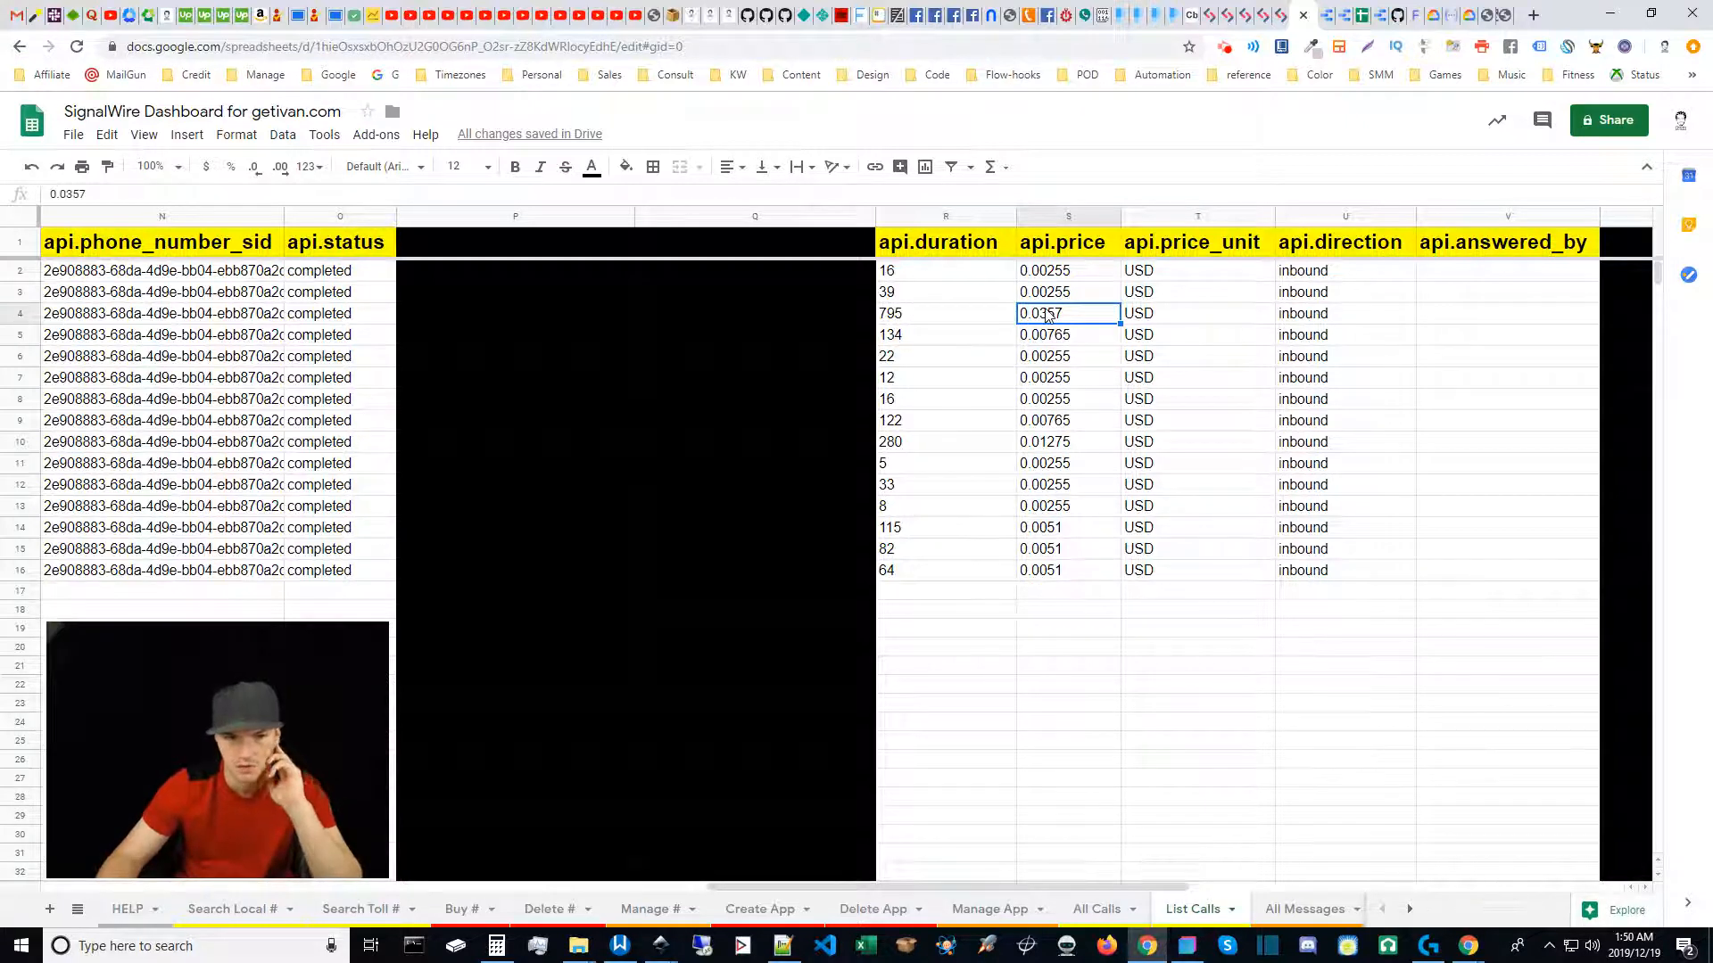
click(895, 441)
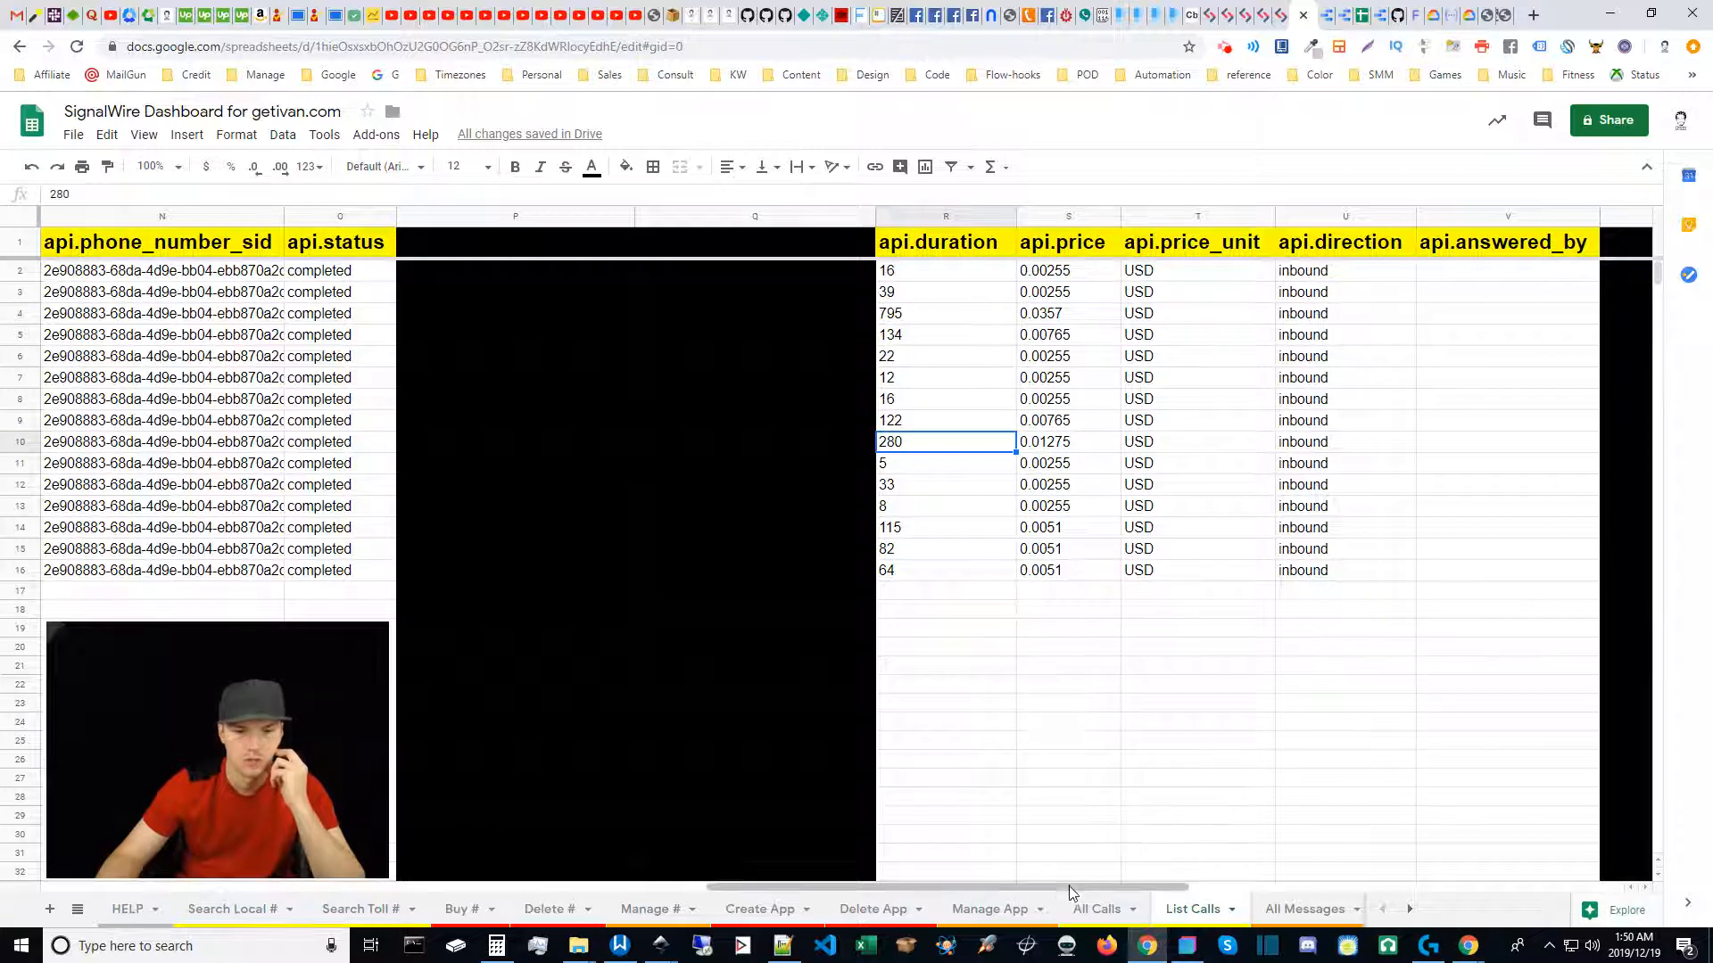
drag(1054, 884, 187, 785)
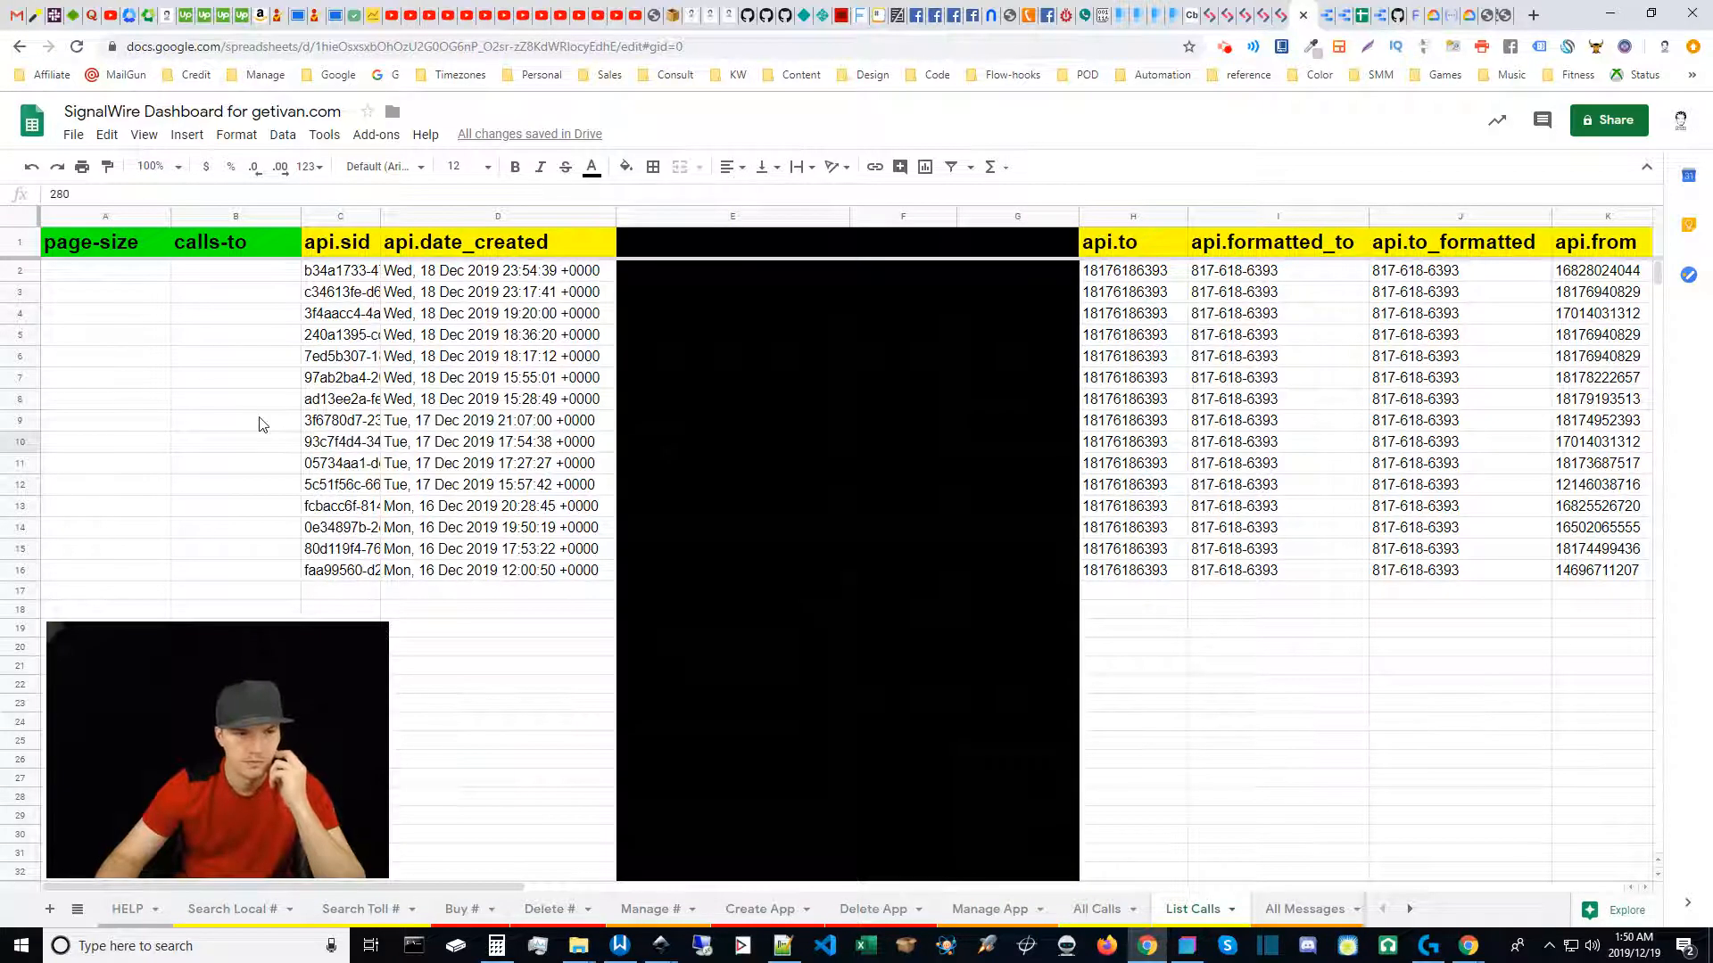